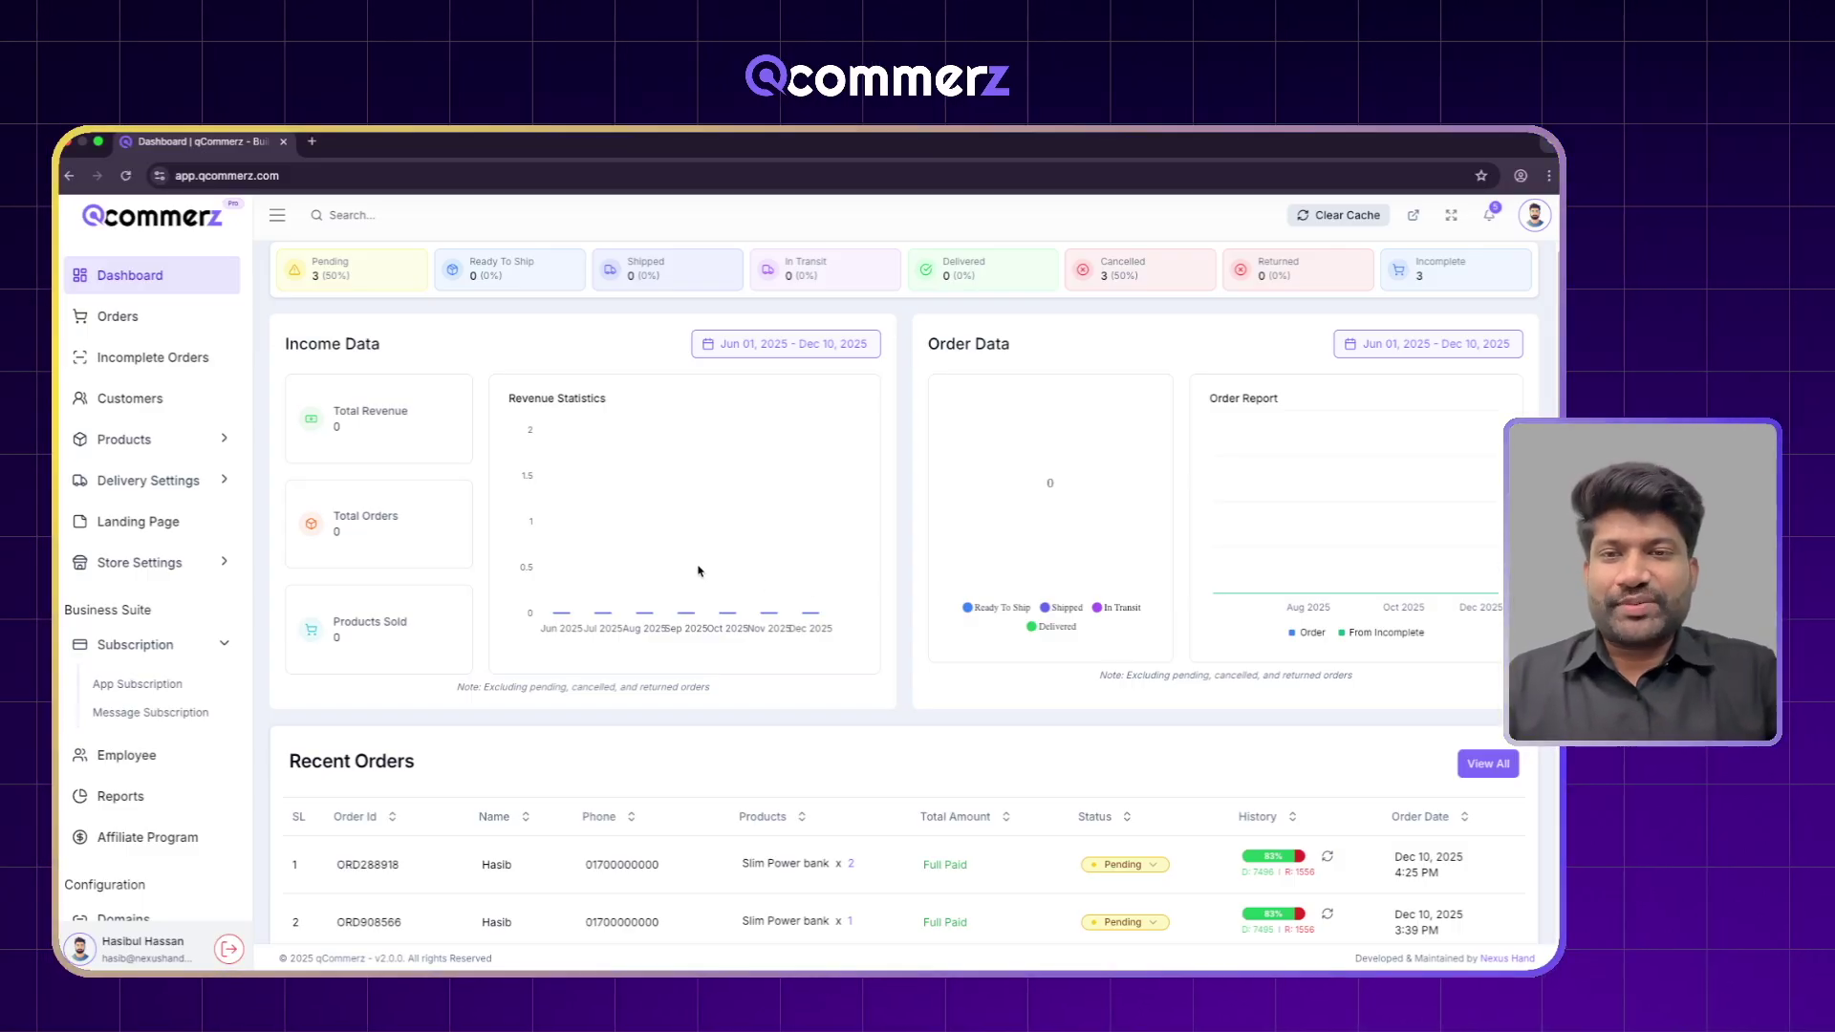
Find Telegram among the store's available plugins and install it
{"action": "scroll", "coordinate": [153, 669], "scroll_direction": "down", "scroll_amount": 3}
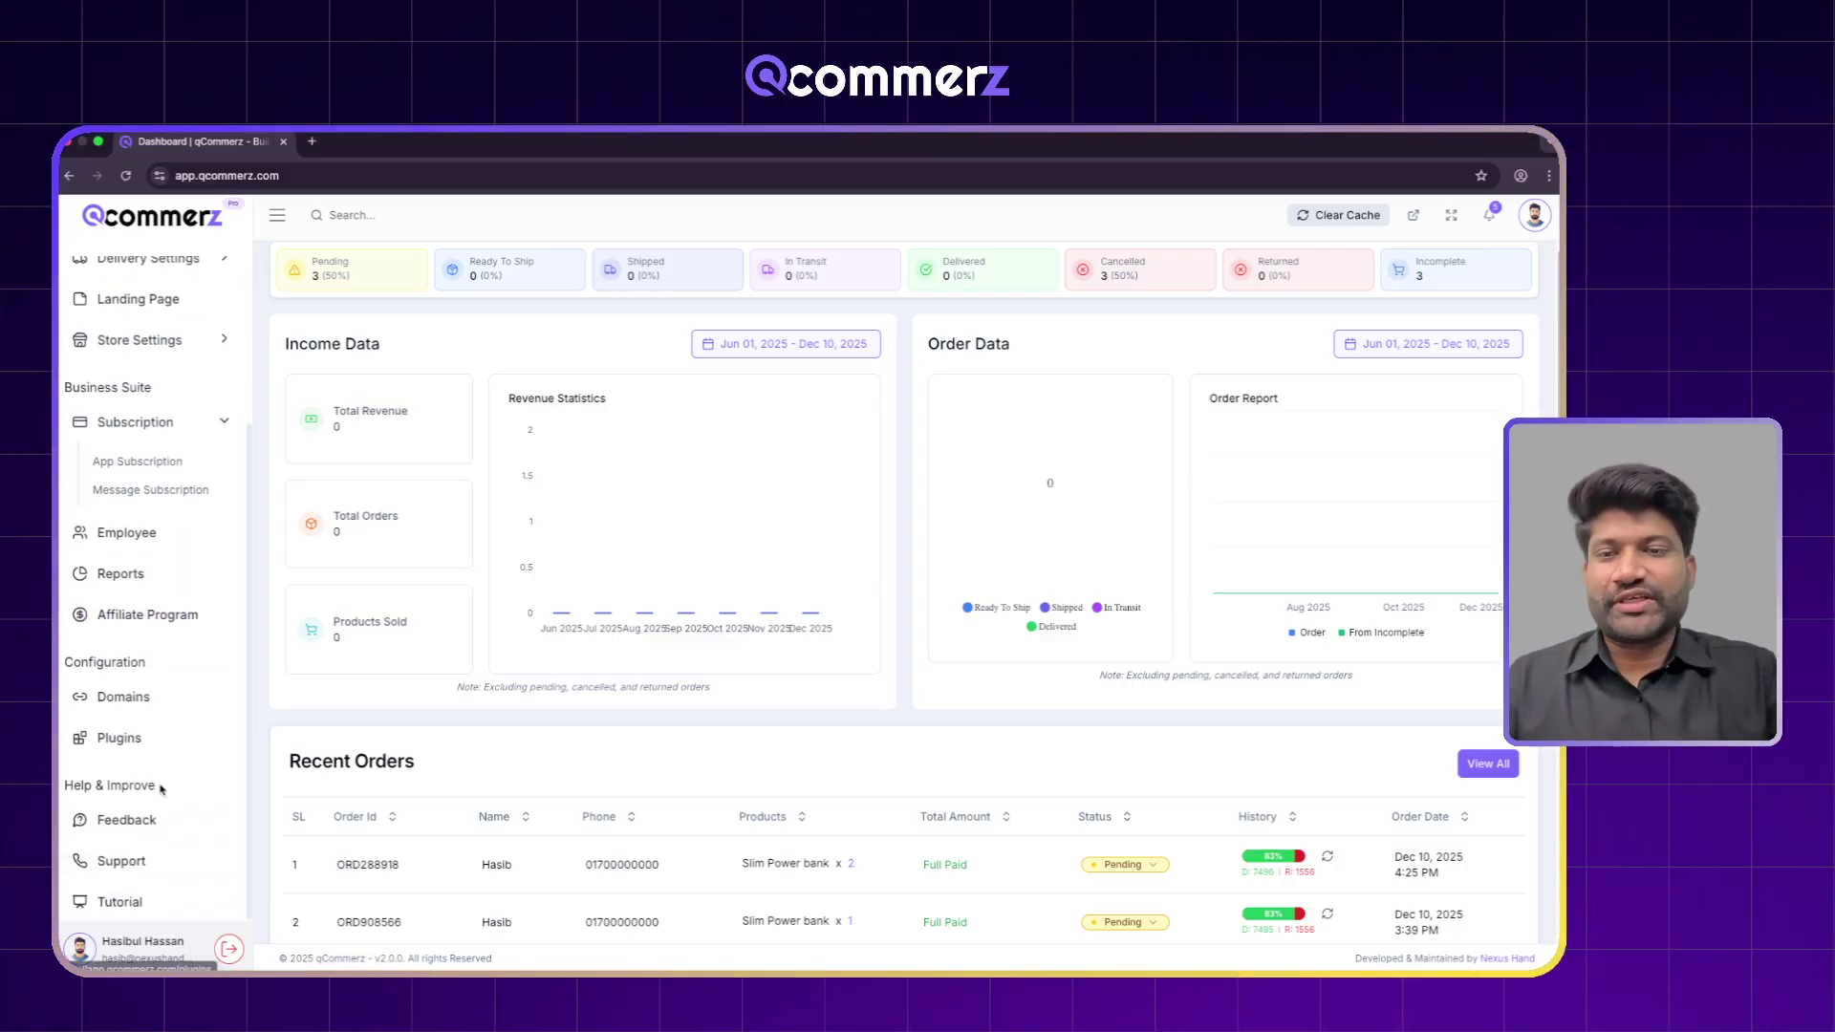
{"action": "left_click", "coordinate": [140, 745]}
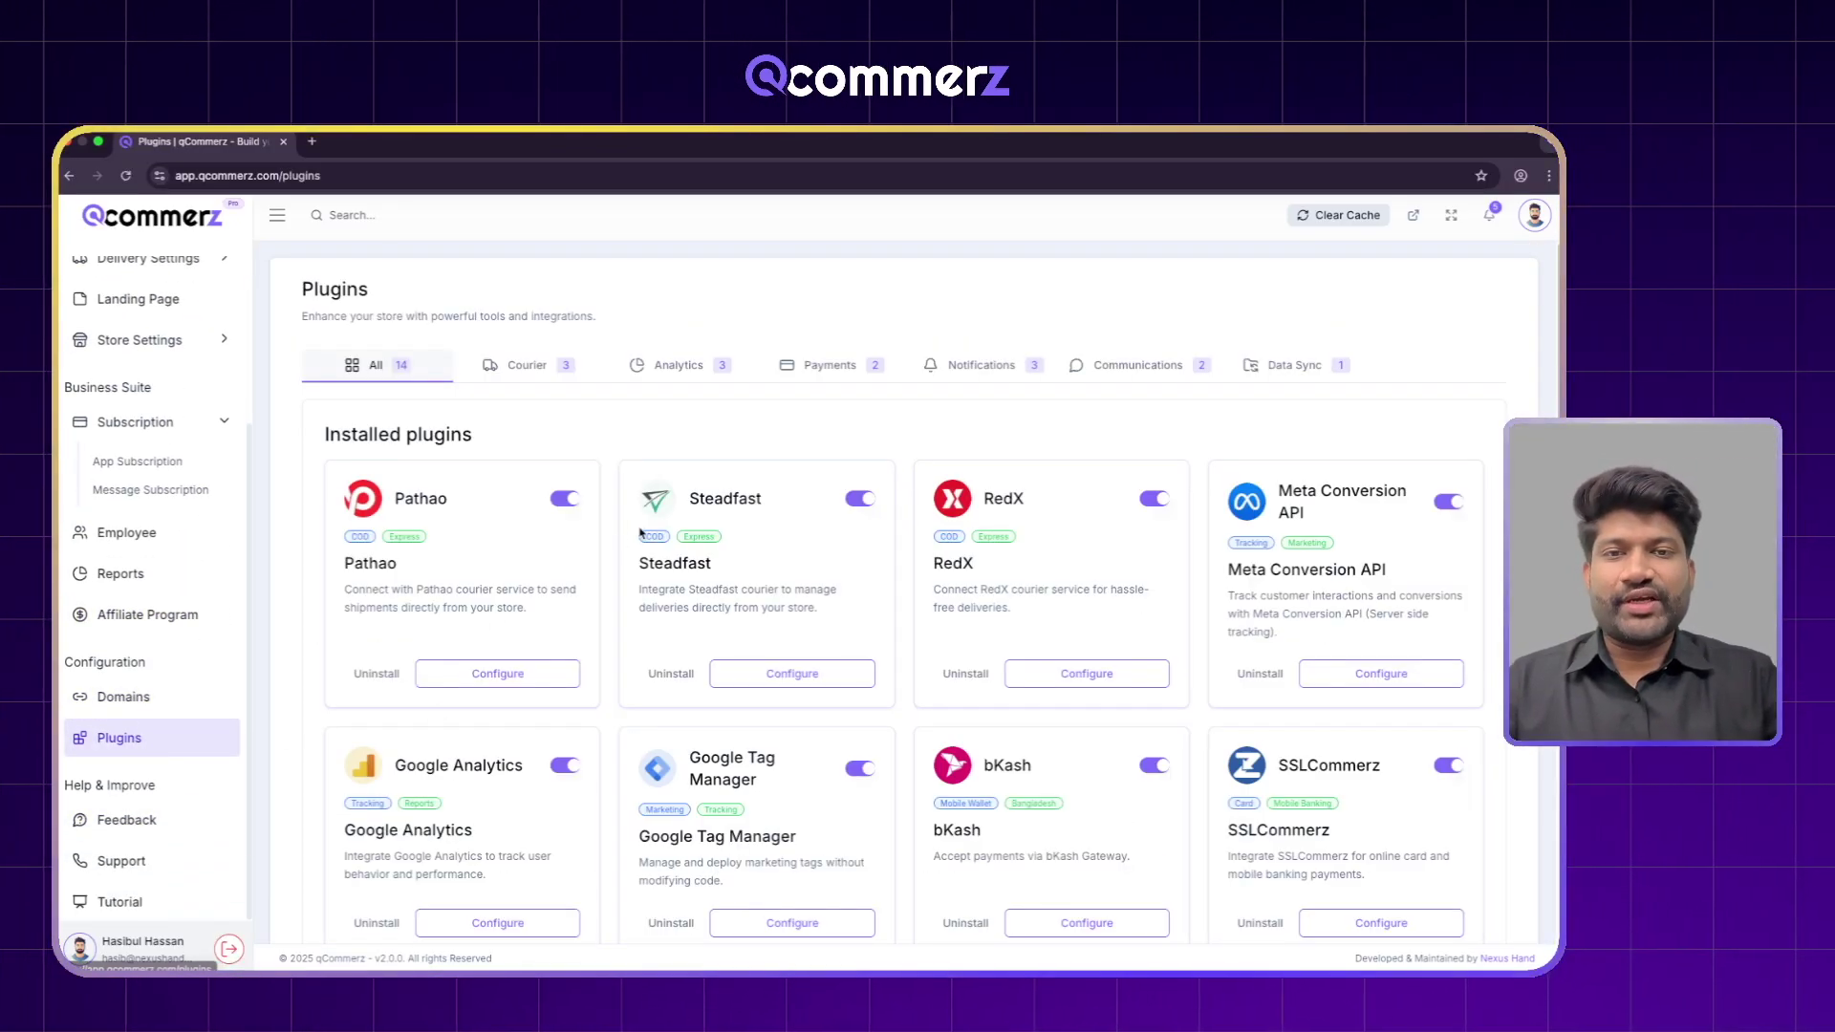
{"action": "left_click", "coordinate": [975, 366]}
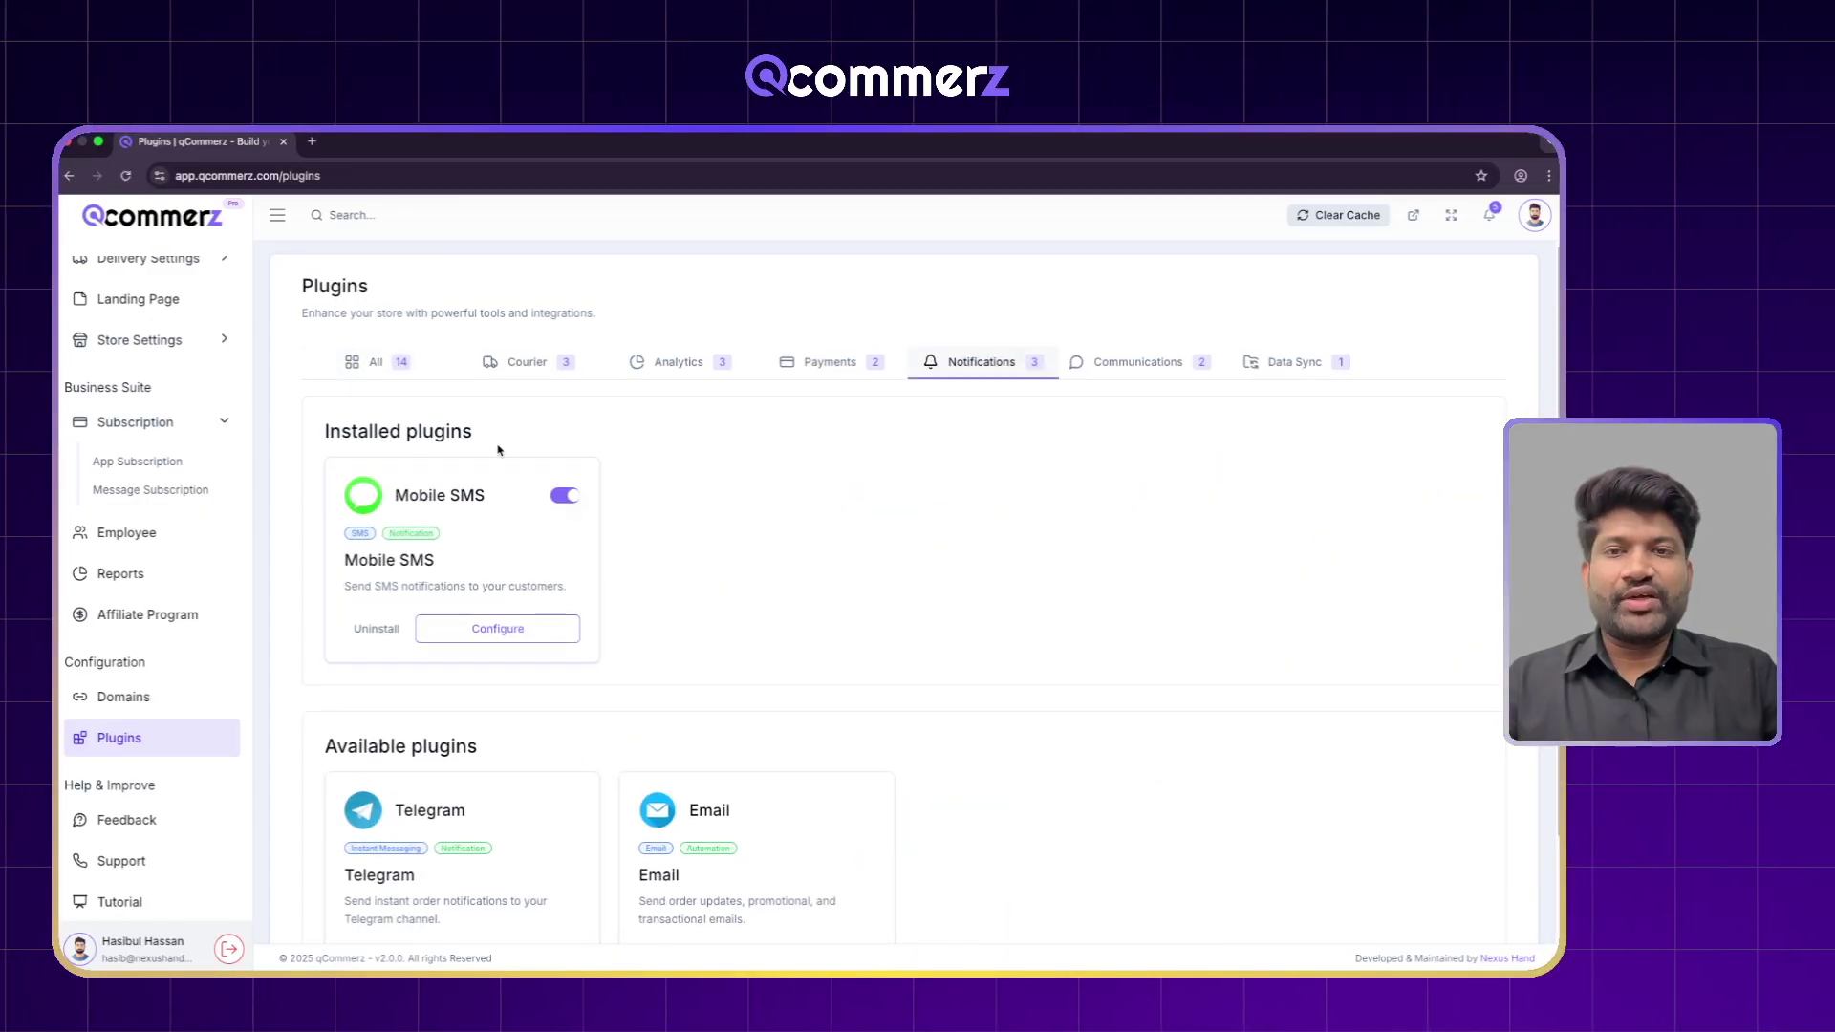
{"action": "left_click", "coordinate": [376, 364]}
{"action": "scroll", "coordinate": [555, 528], "scroll_direction": "down", "scroll_amount": 5}
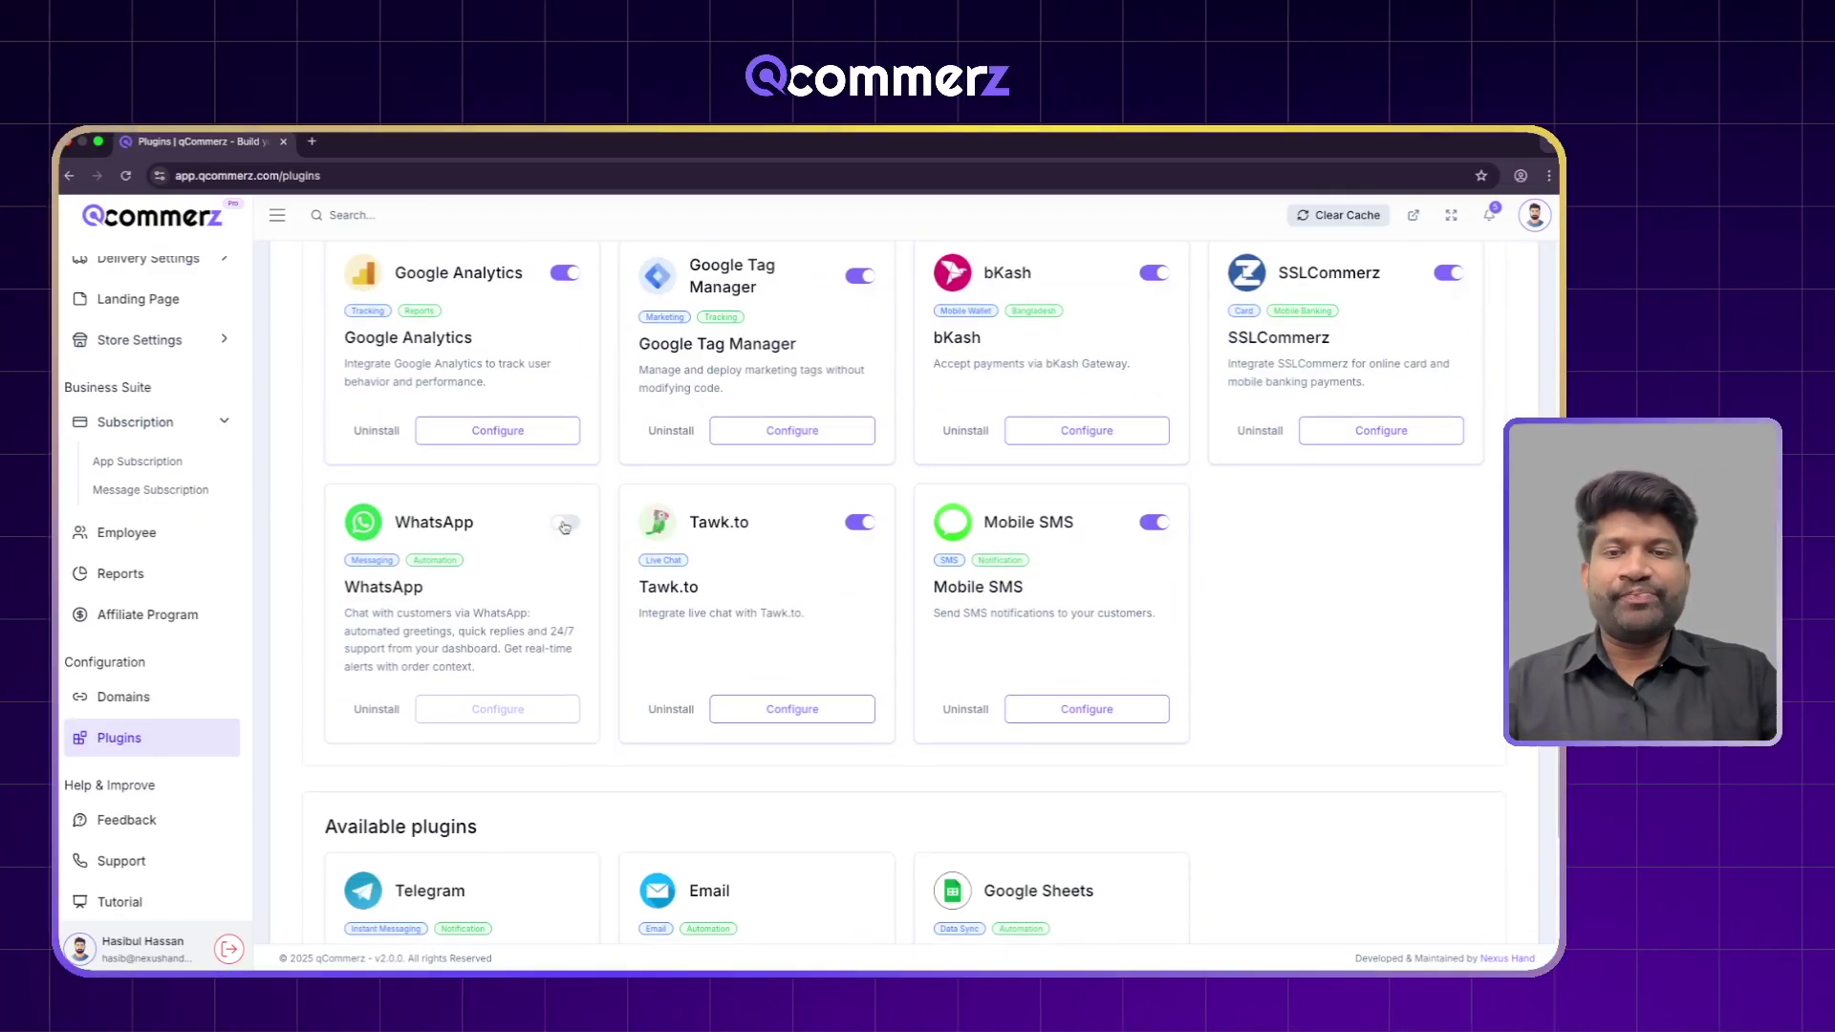
{"action": "scroll", "coordinate": [554, 529], "scroll_direction": "down", "scroll_amount": 2}
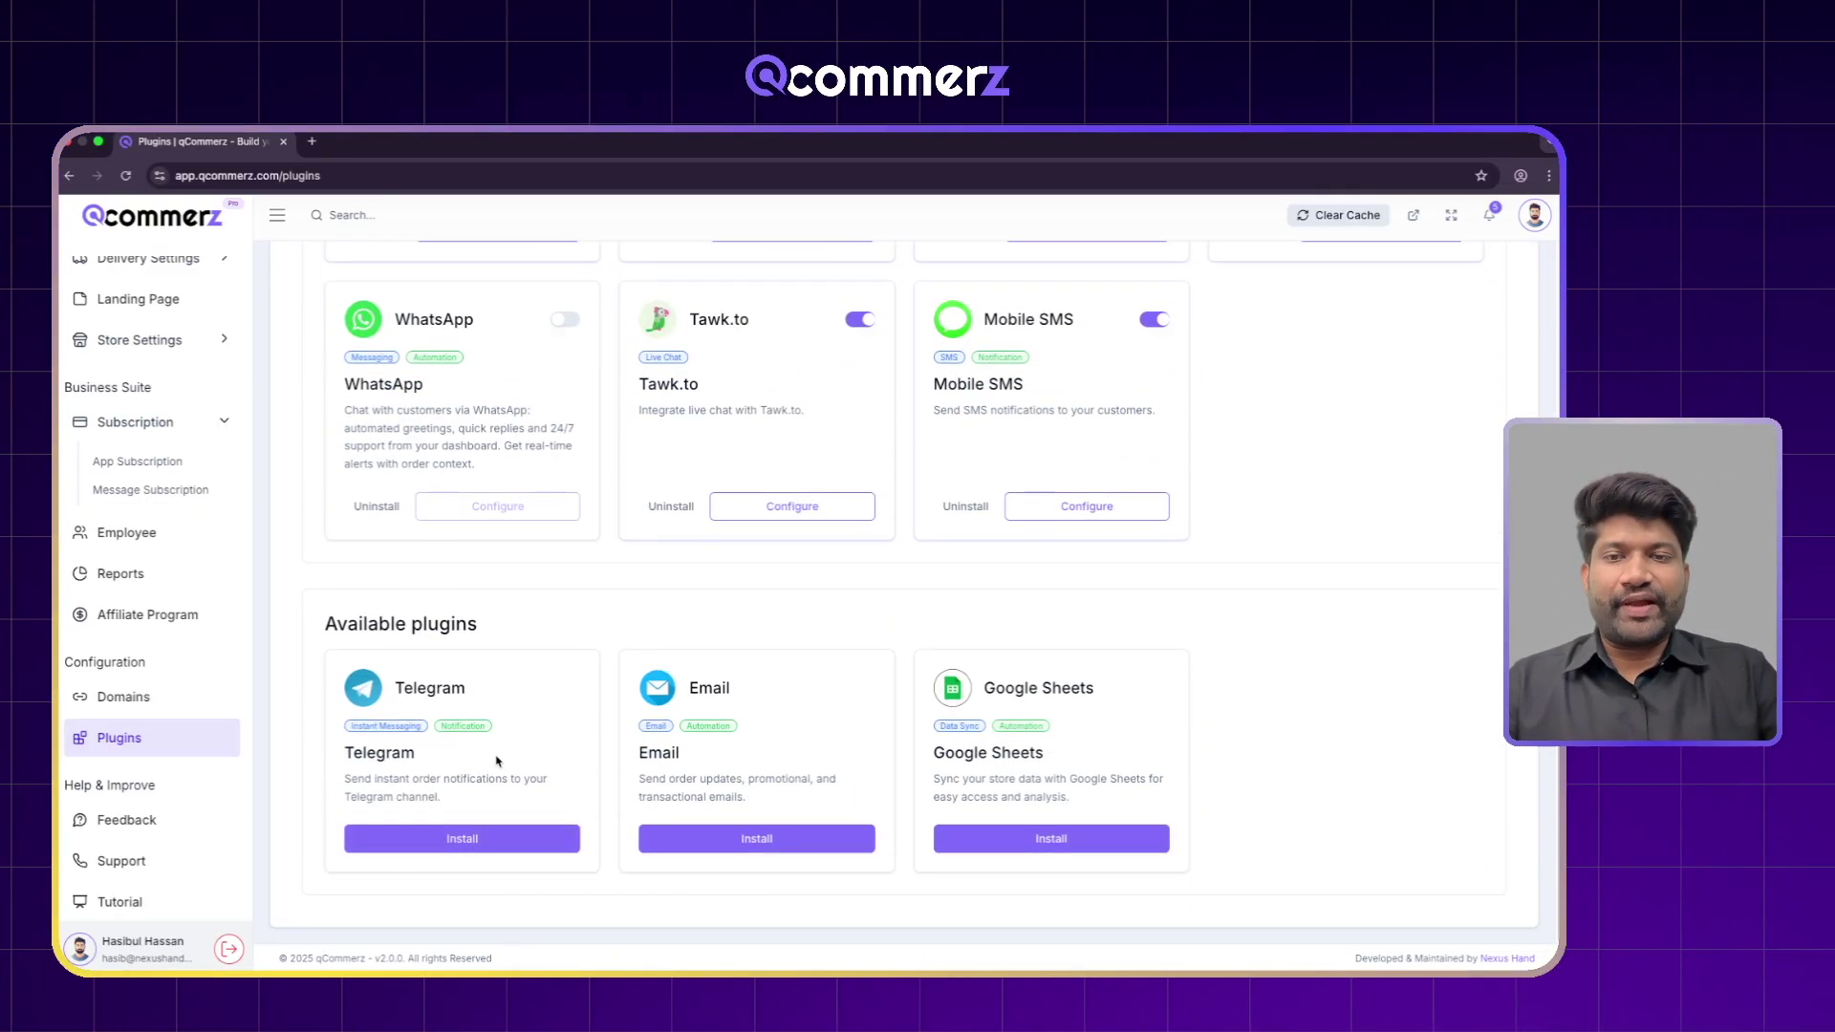
{"action": "left_click", "coordinate": [468, 838]}
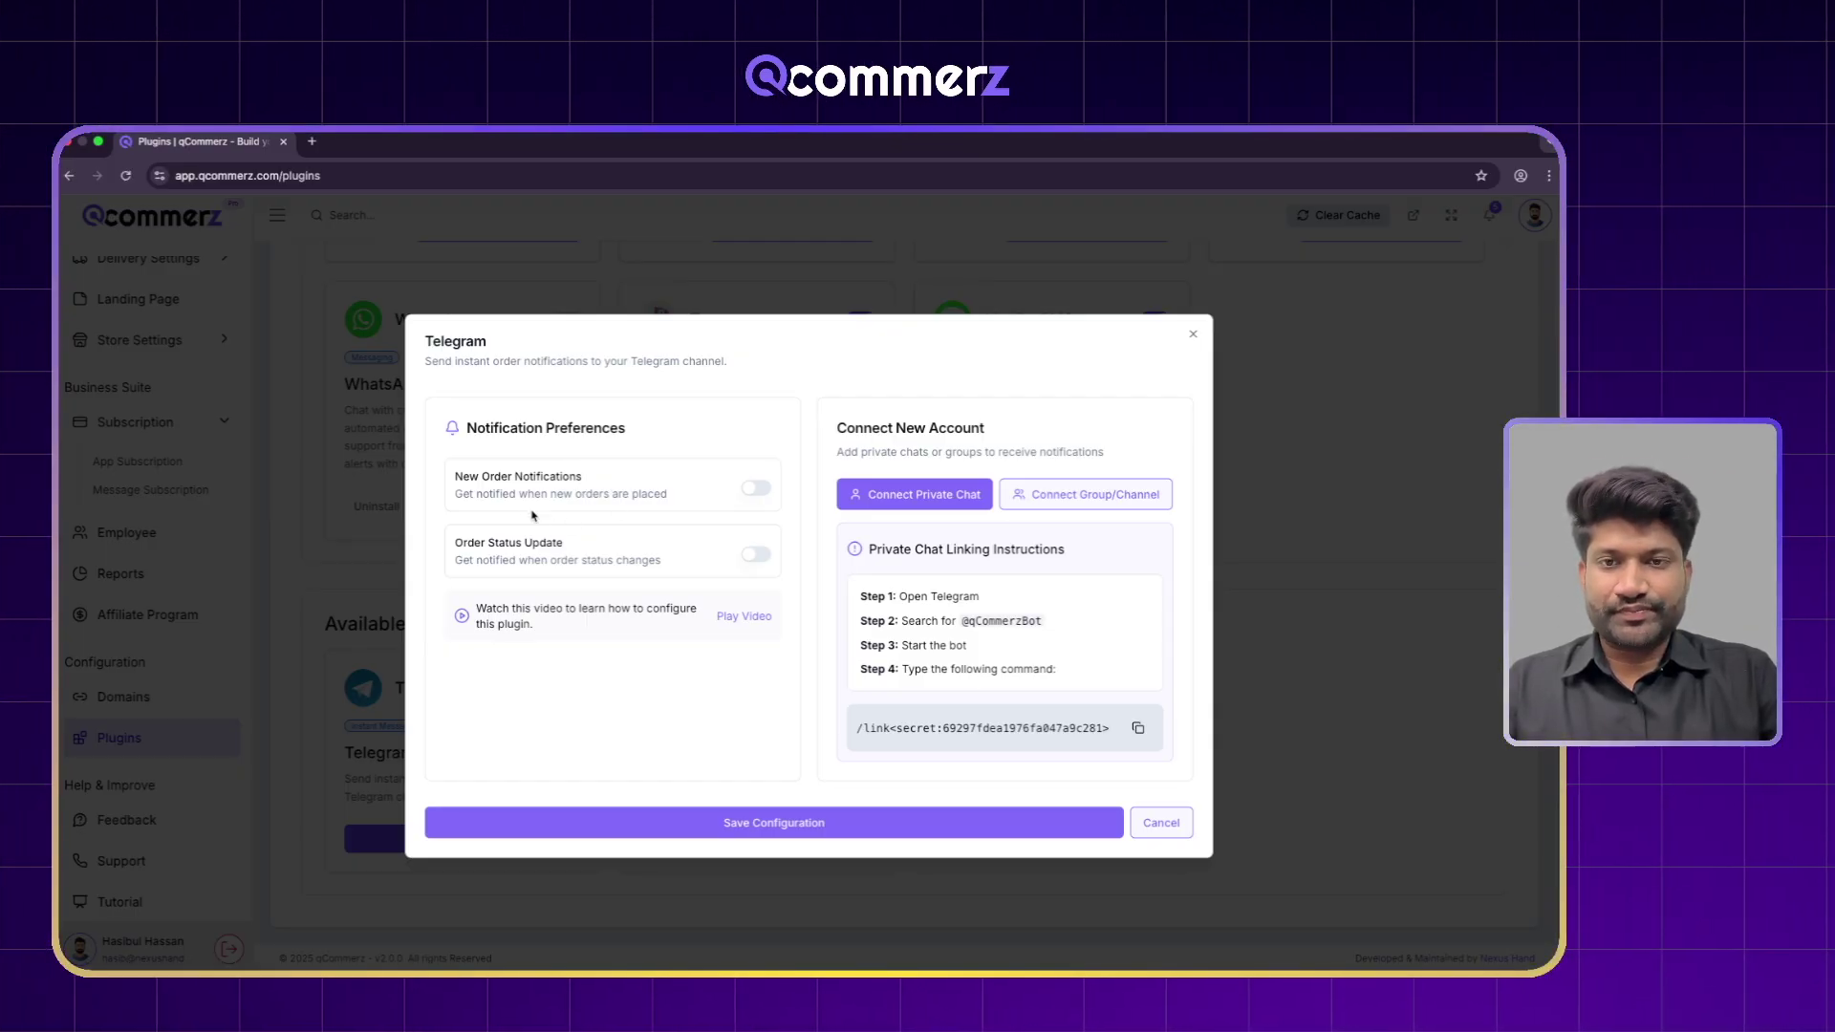
Enable New Order Notifications and Order Status Update for the Telegram plugin and save the configuration
{"action": "left_click", "coordinate": [760, 491]}
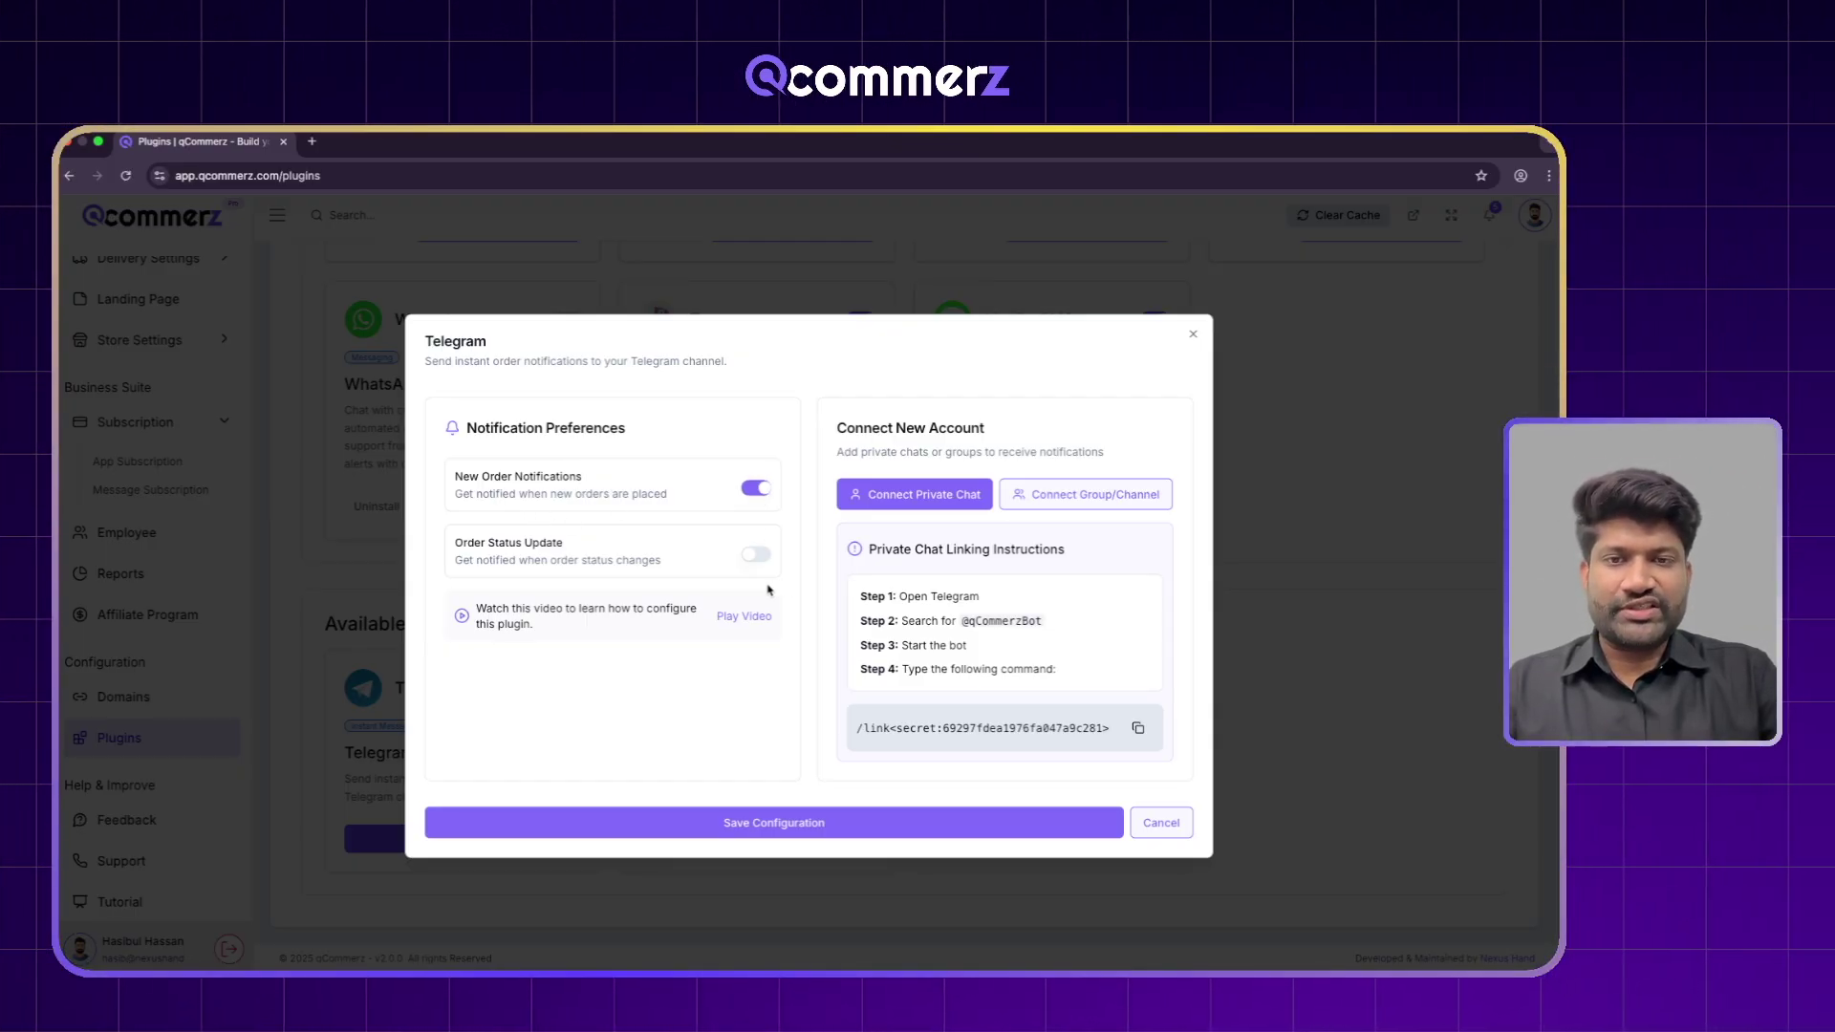
{"action": "left_click", "coordinate": [759, 560]}
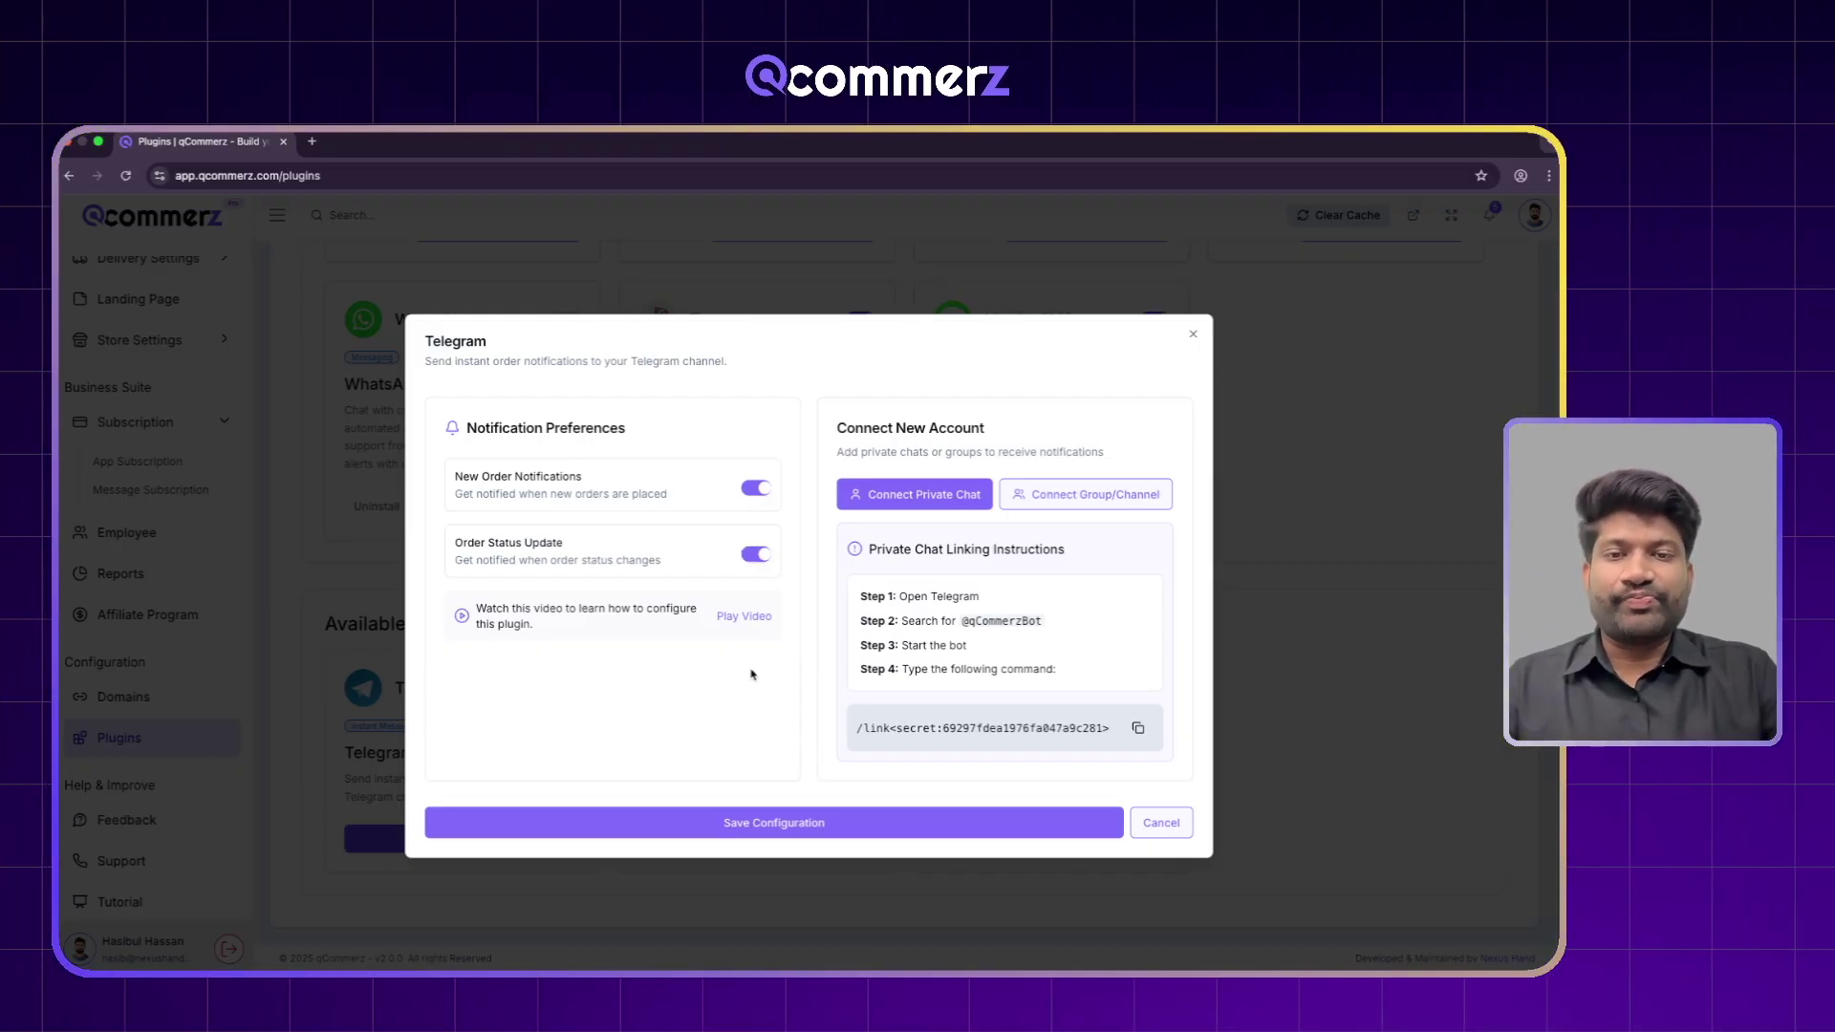
{"action": "left_click", "coordinate": [776, 820]}
{"action": "scroll", "coordinate": [690, 755], "scroll_direction": "up", "scroll_amount": 3}
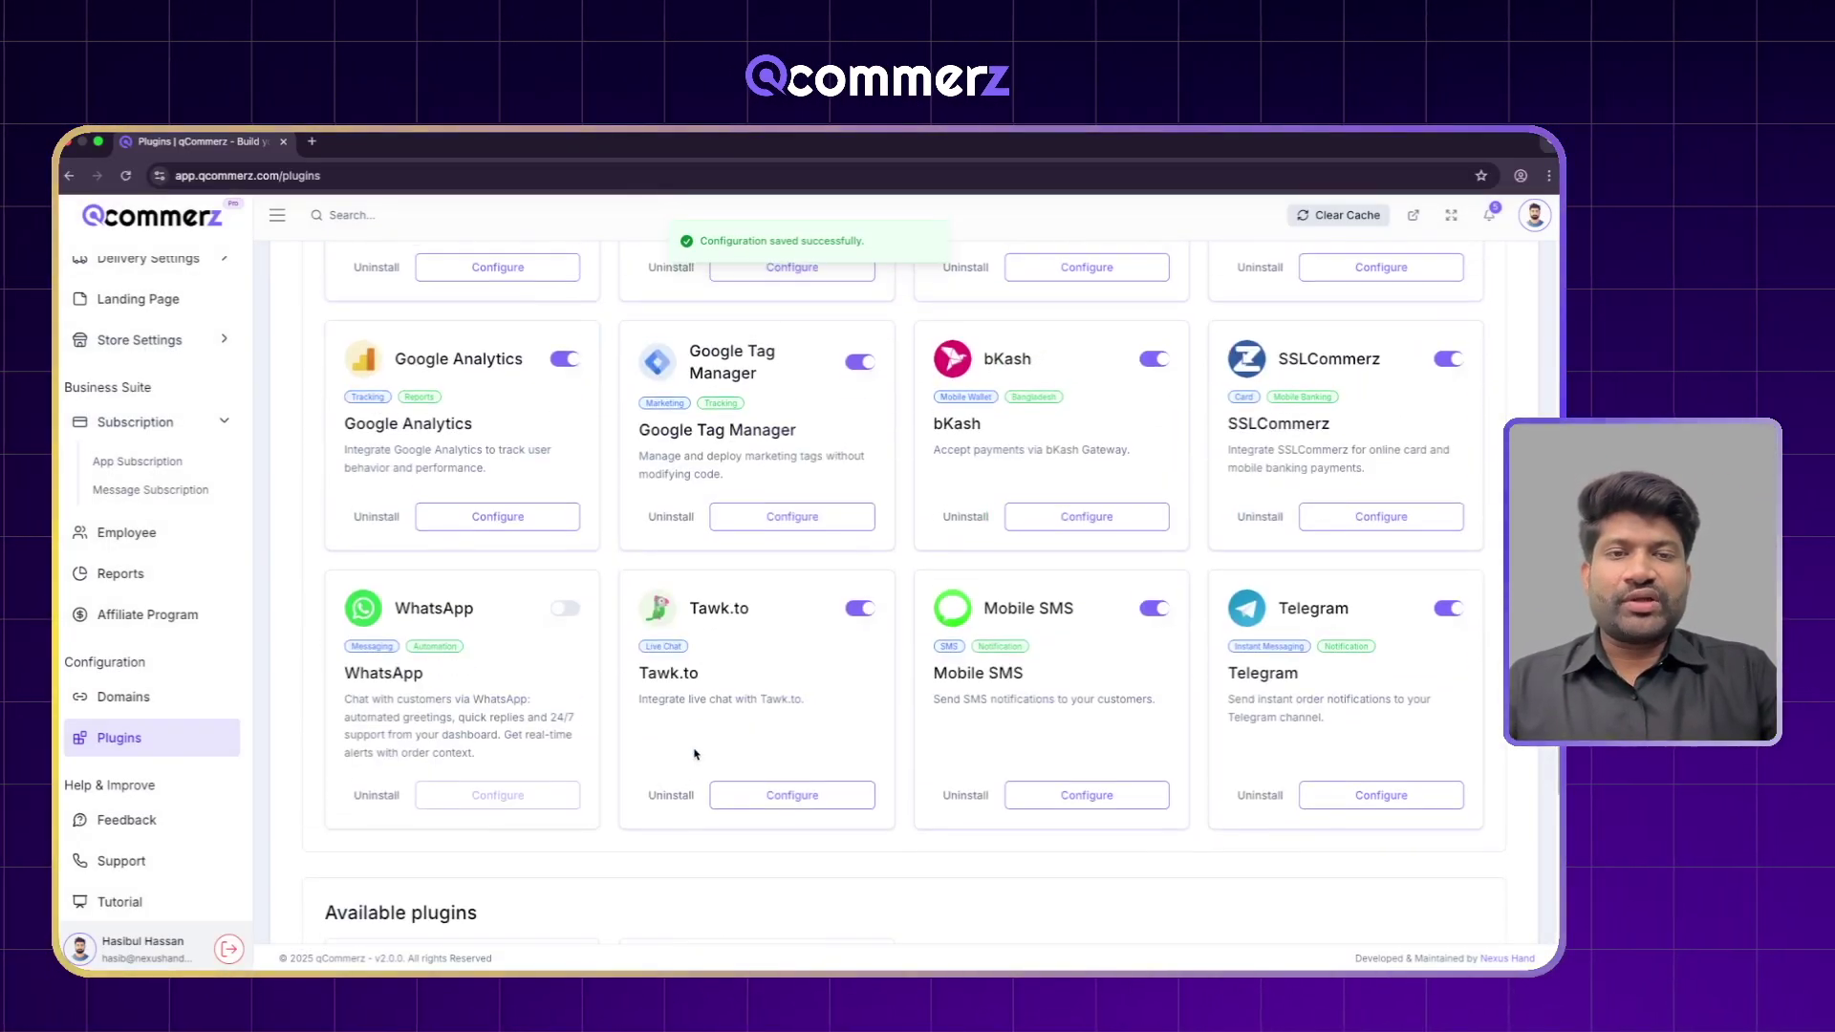
Reopen the Telegram plugin configuration and compare the linking instructions for a group/channel and a private chat
{"action": "left_click", "coordinate": [1379, 795]}
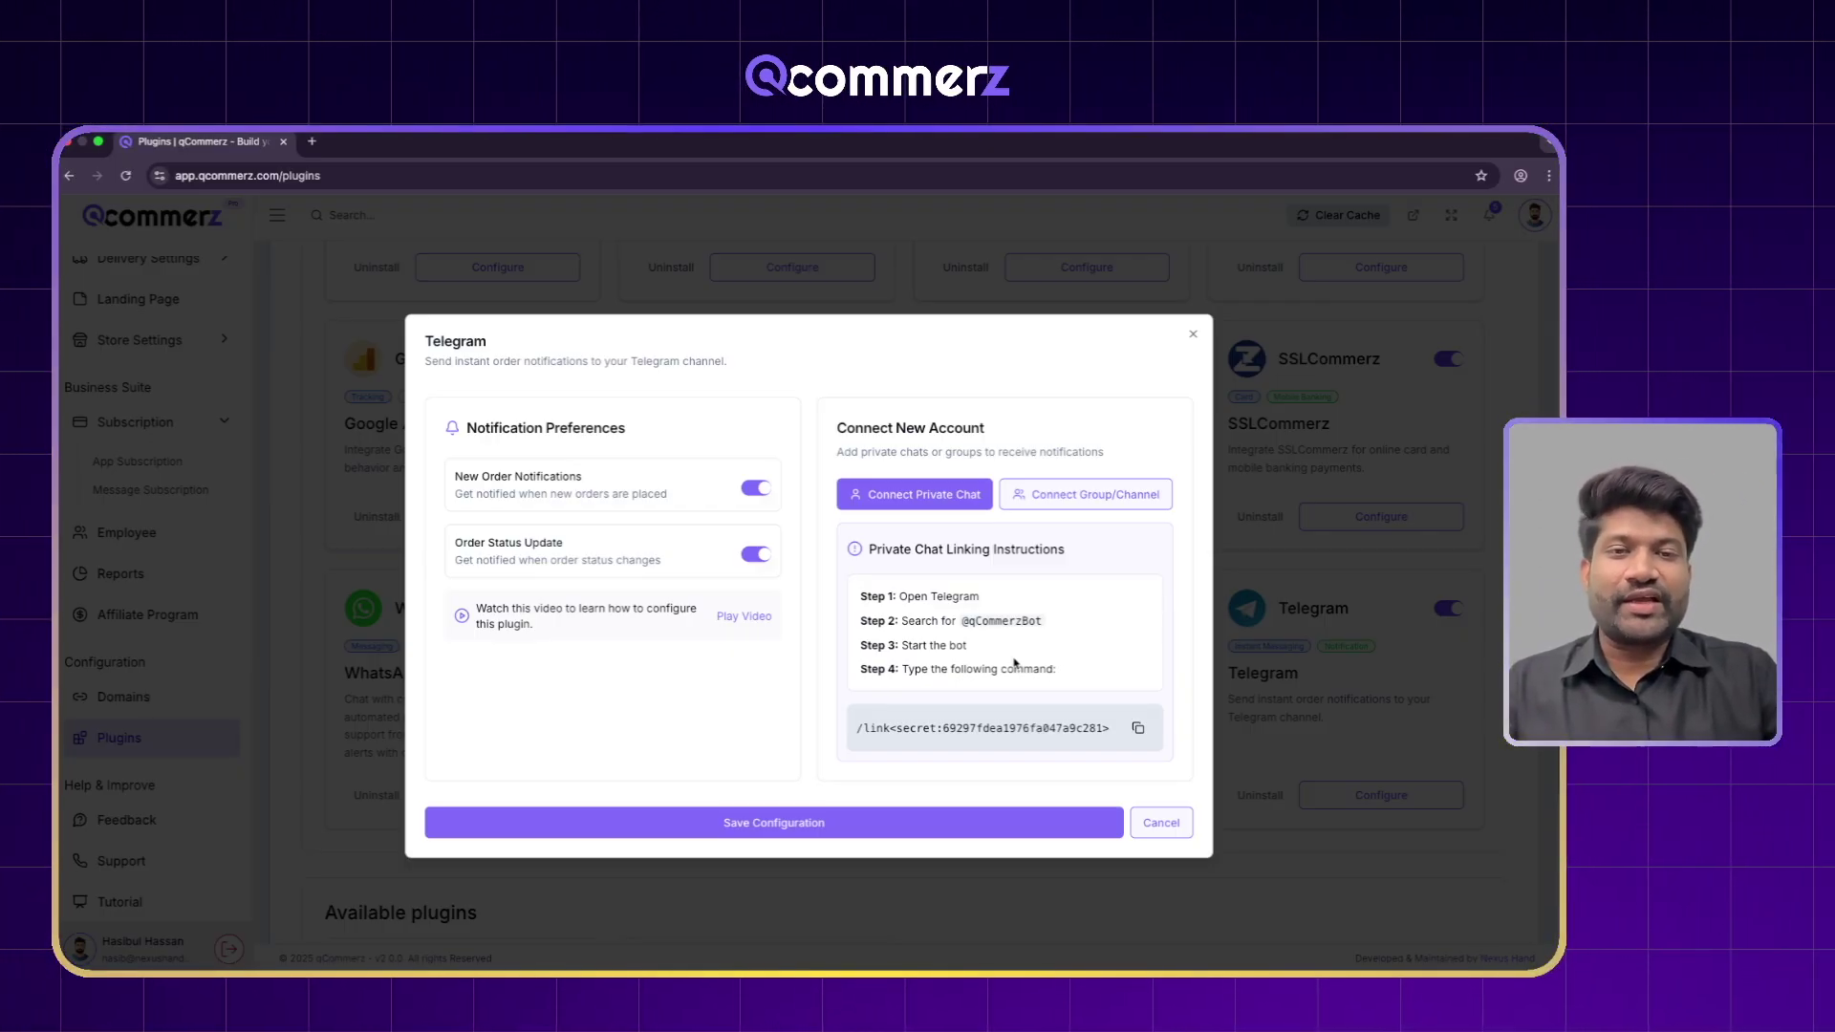
{"action": "left_click_drag", "start_coordinate": [837, 418], "coordinate": [1032, 436]}
{"action": "left_click", "coordinate": [1032, 435]}
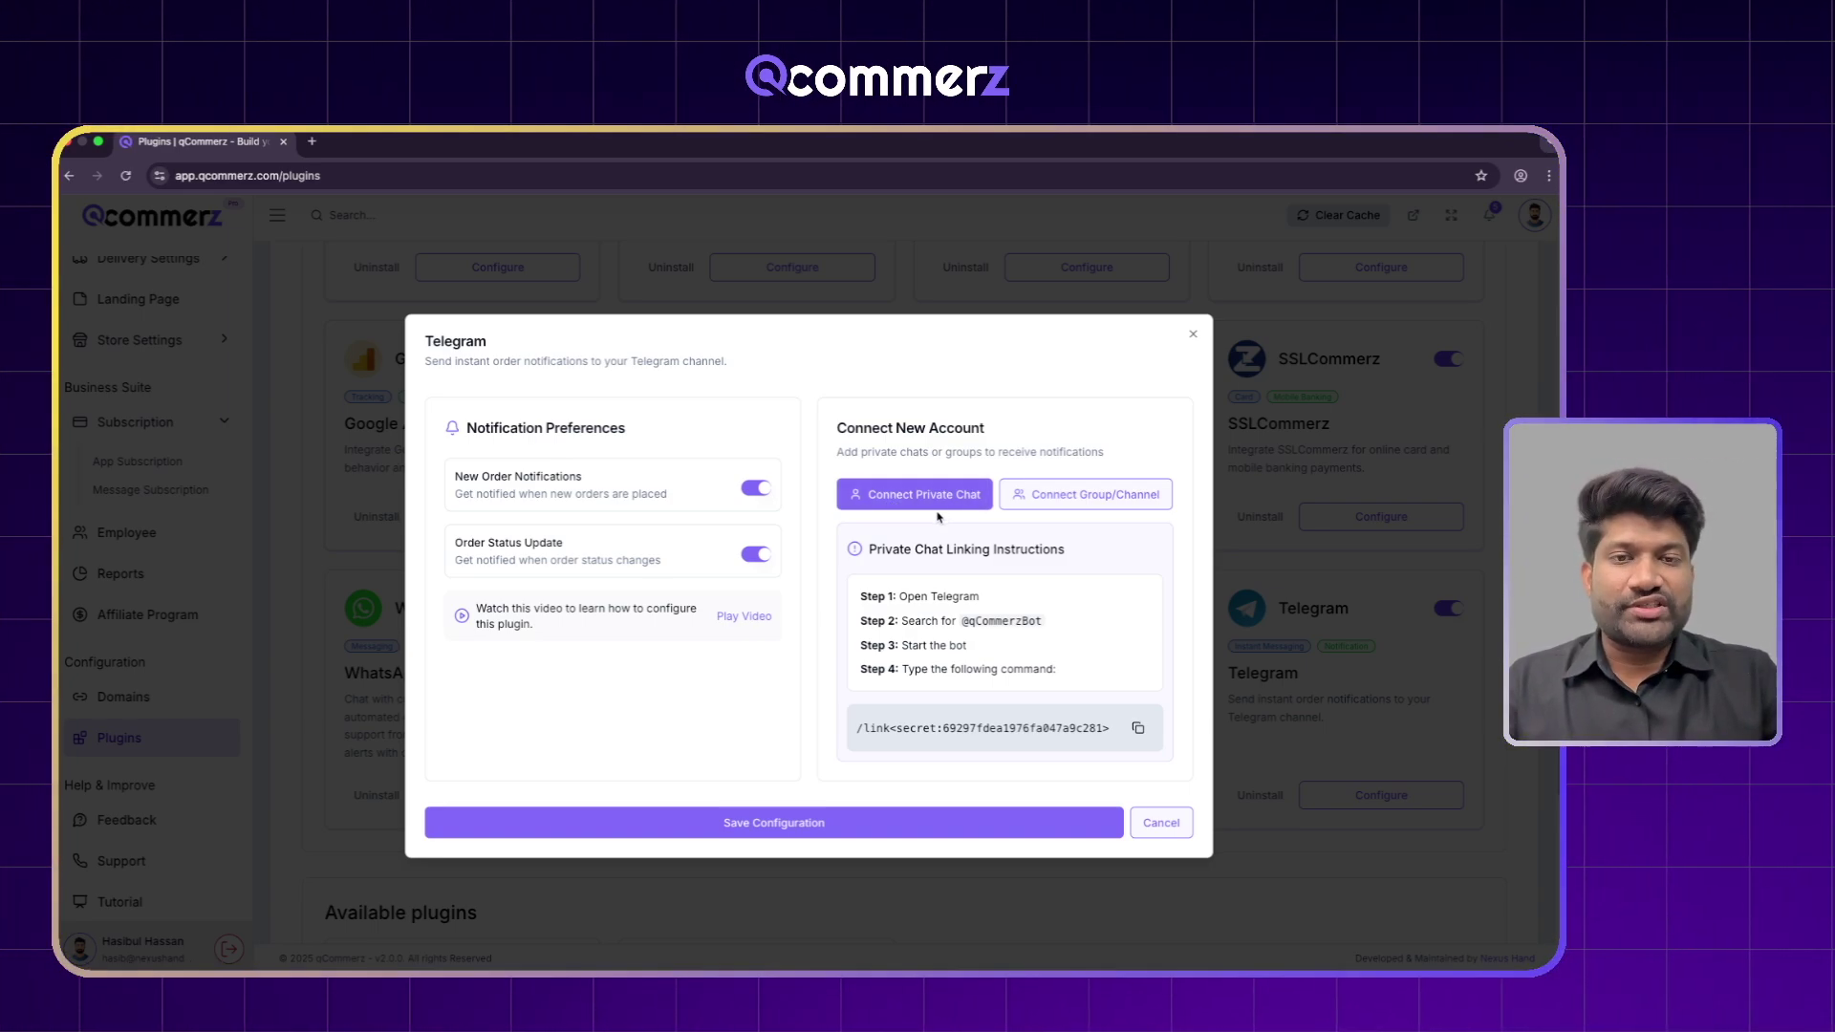
{"action": "left_click", "coordinate": [1110, 497]}
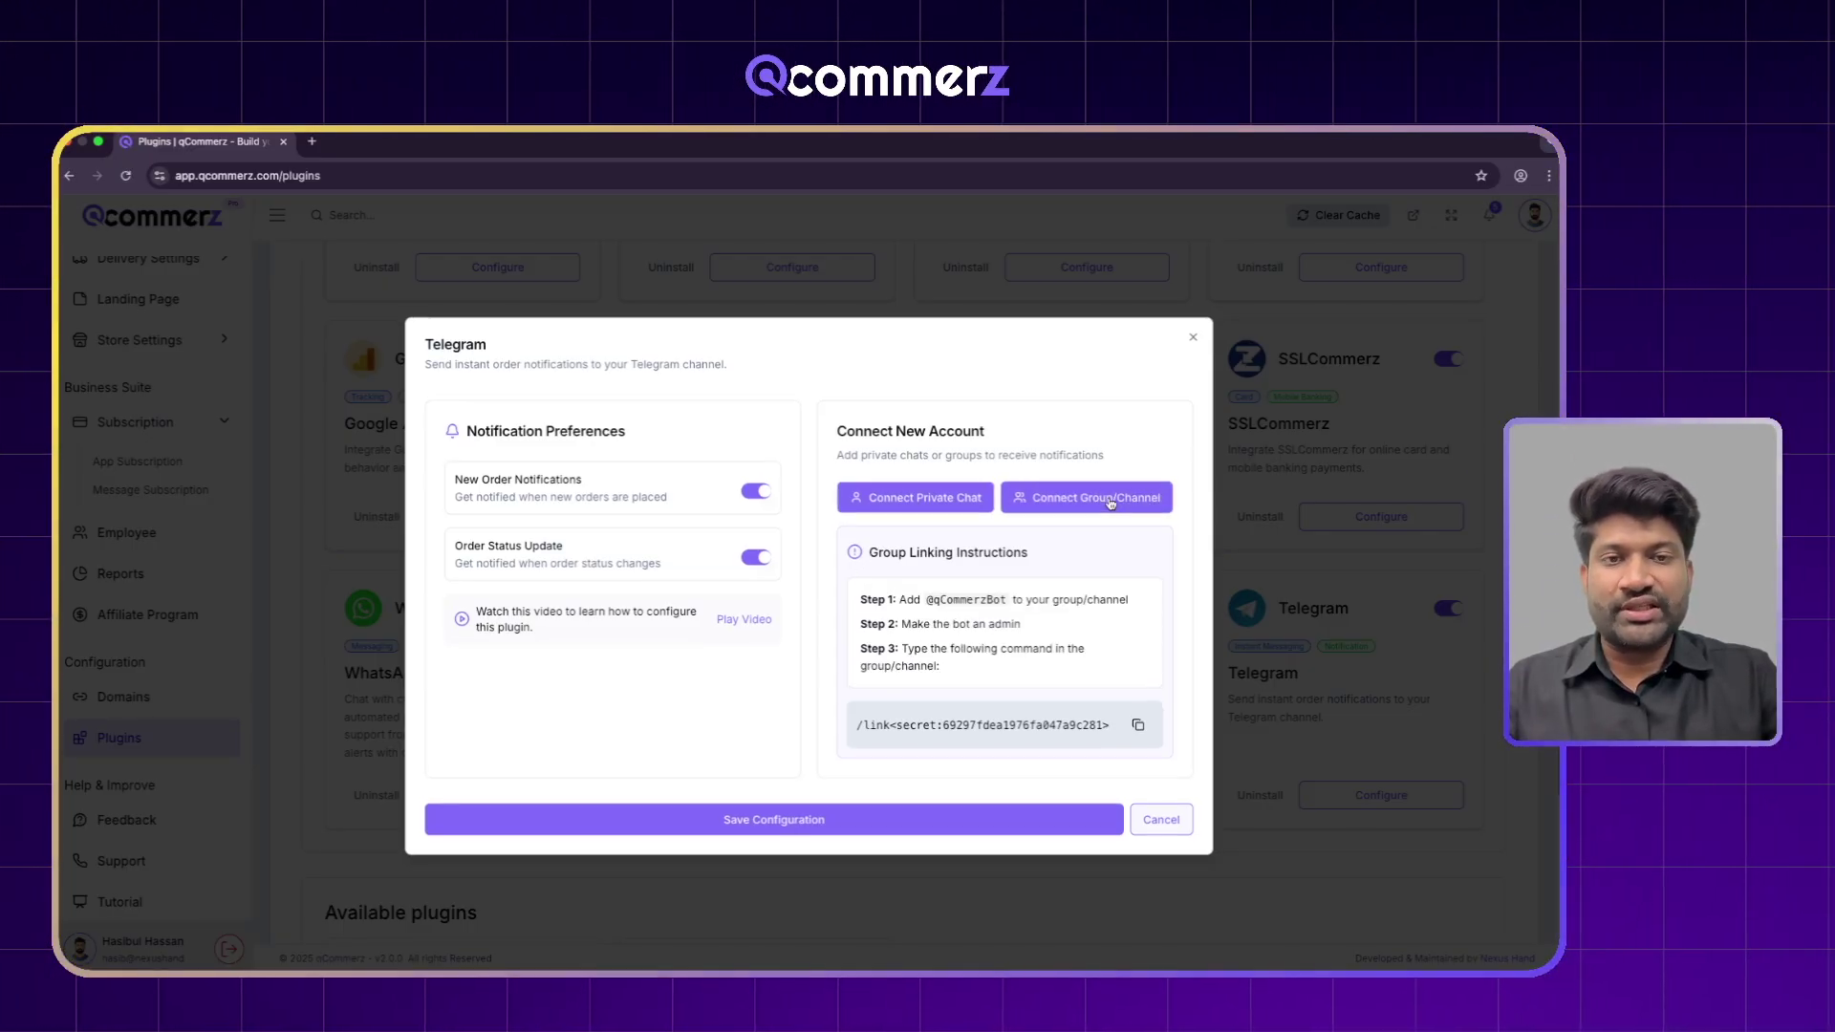
{"action": "left_click", "coordinate": [901, 501]}
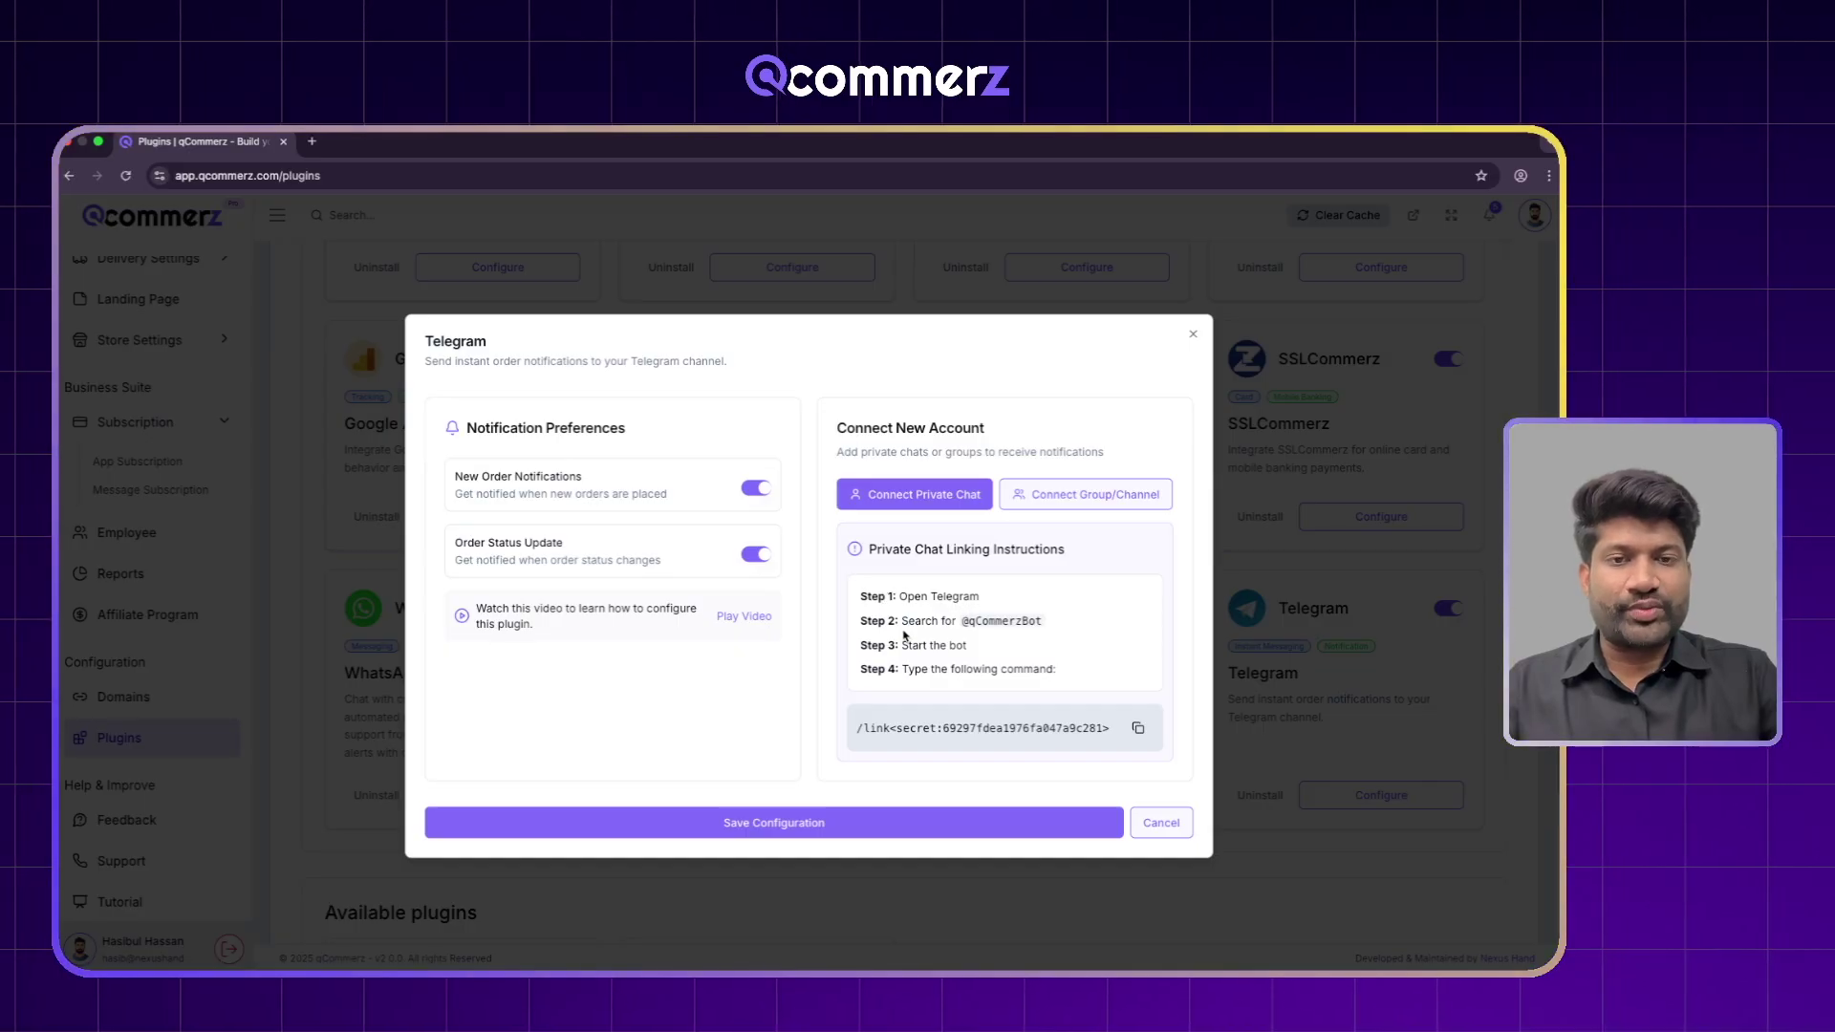
Switch to Telegram, open the qCommerzBot chat, start the bot and read its linking instructions
{"action": "left_click_drag", "start_coordinate": [962, 627], "coordinate": [1053, 628]}
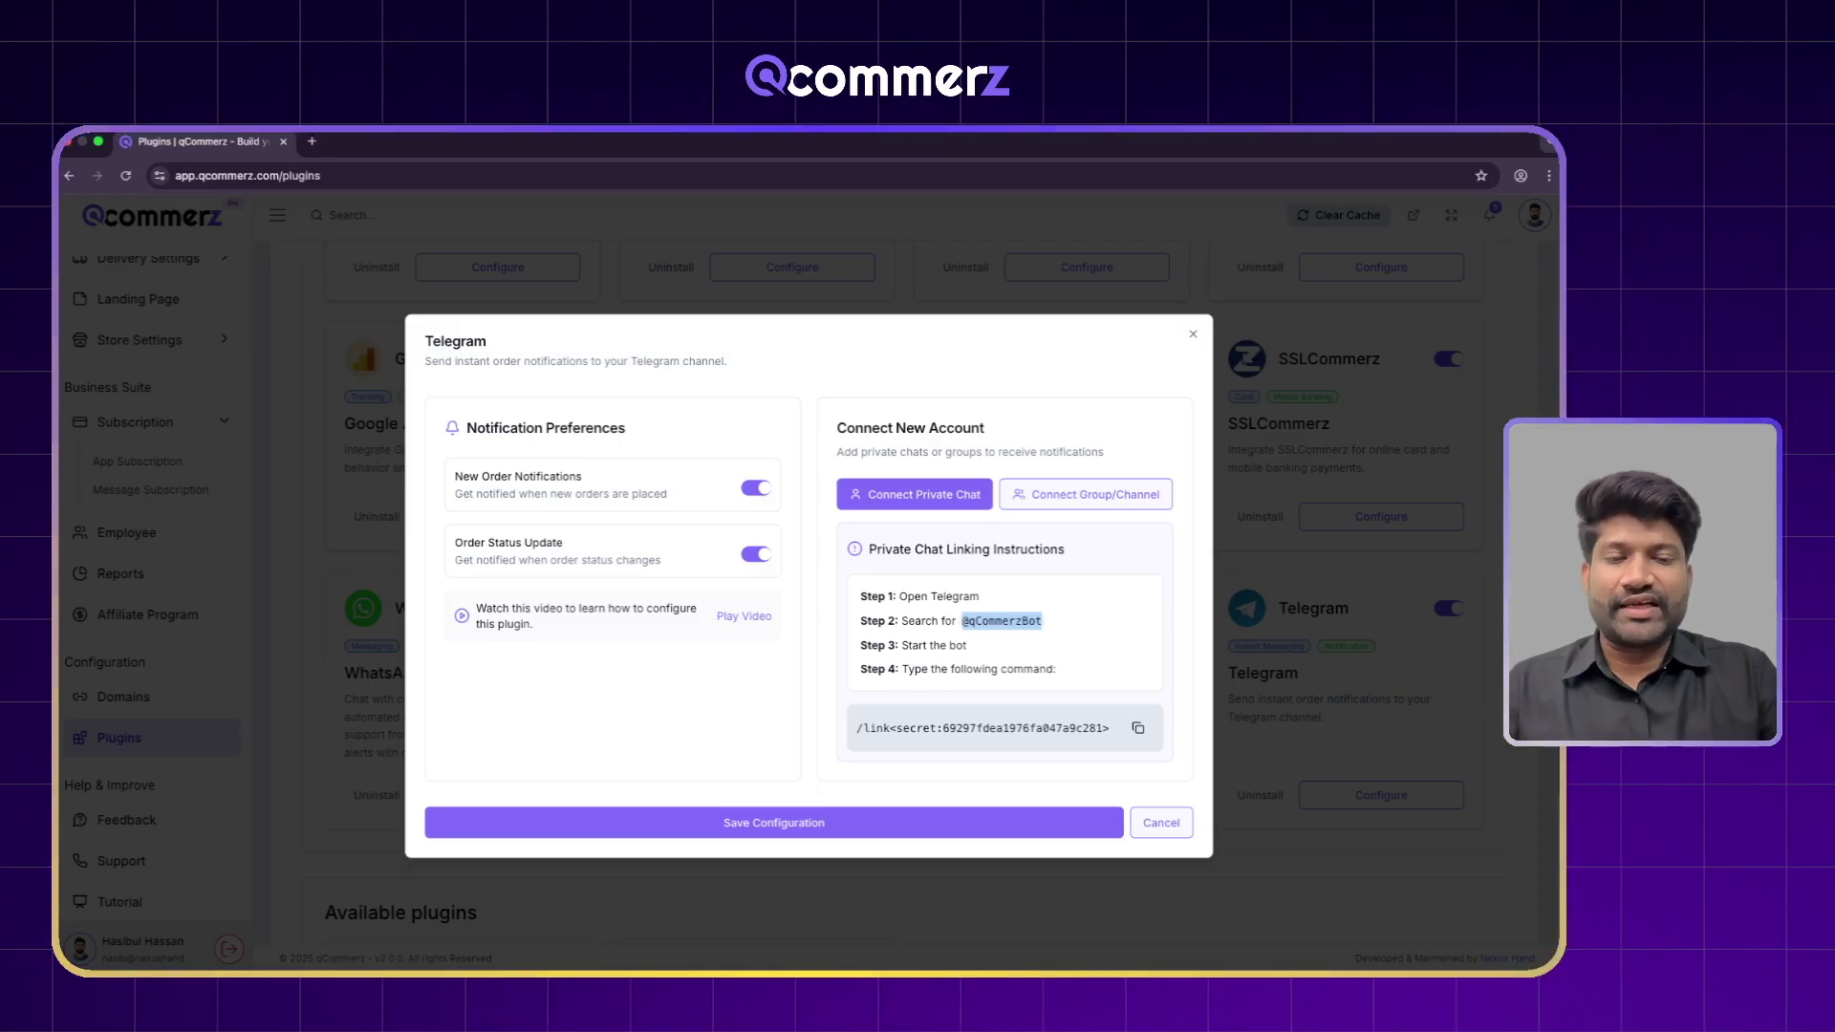
{"action": "key", "text": "super+Tab"}
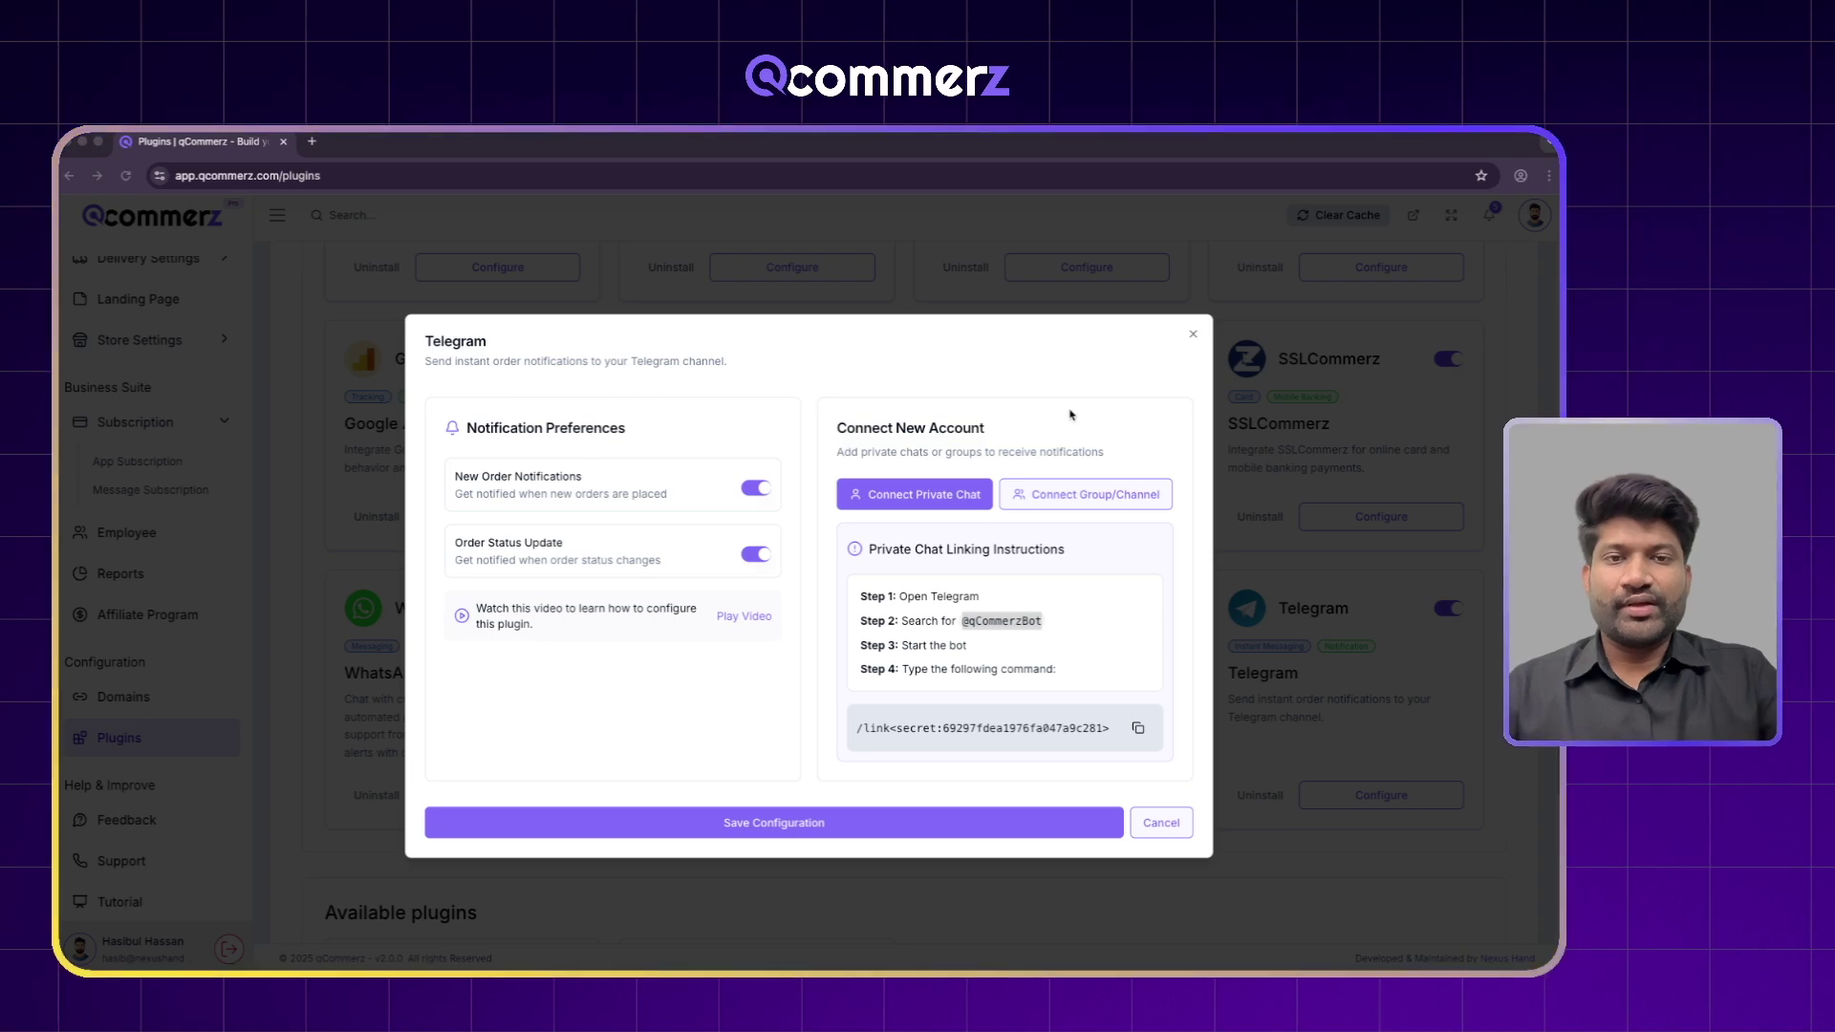
{"action": "key", "text": "ctrl+Left"}
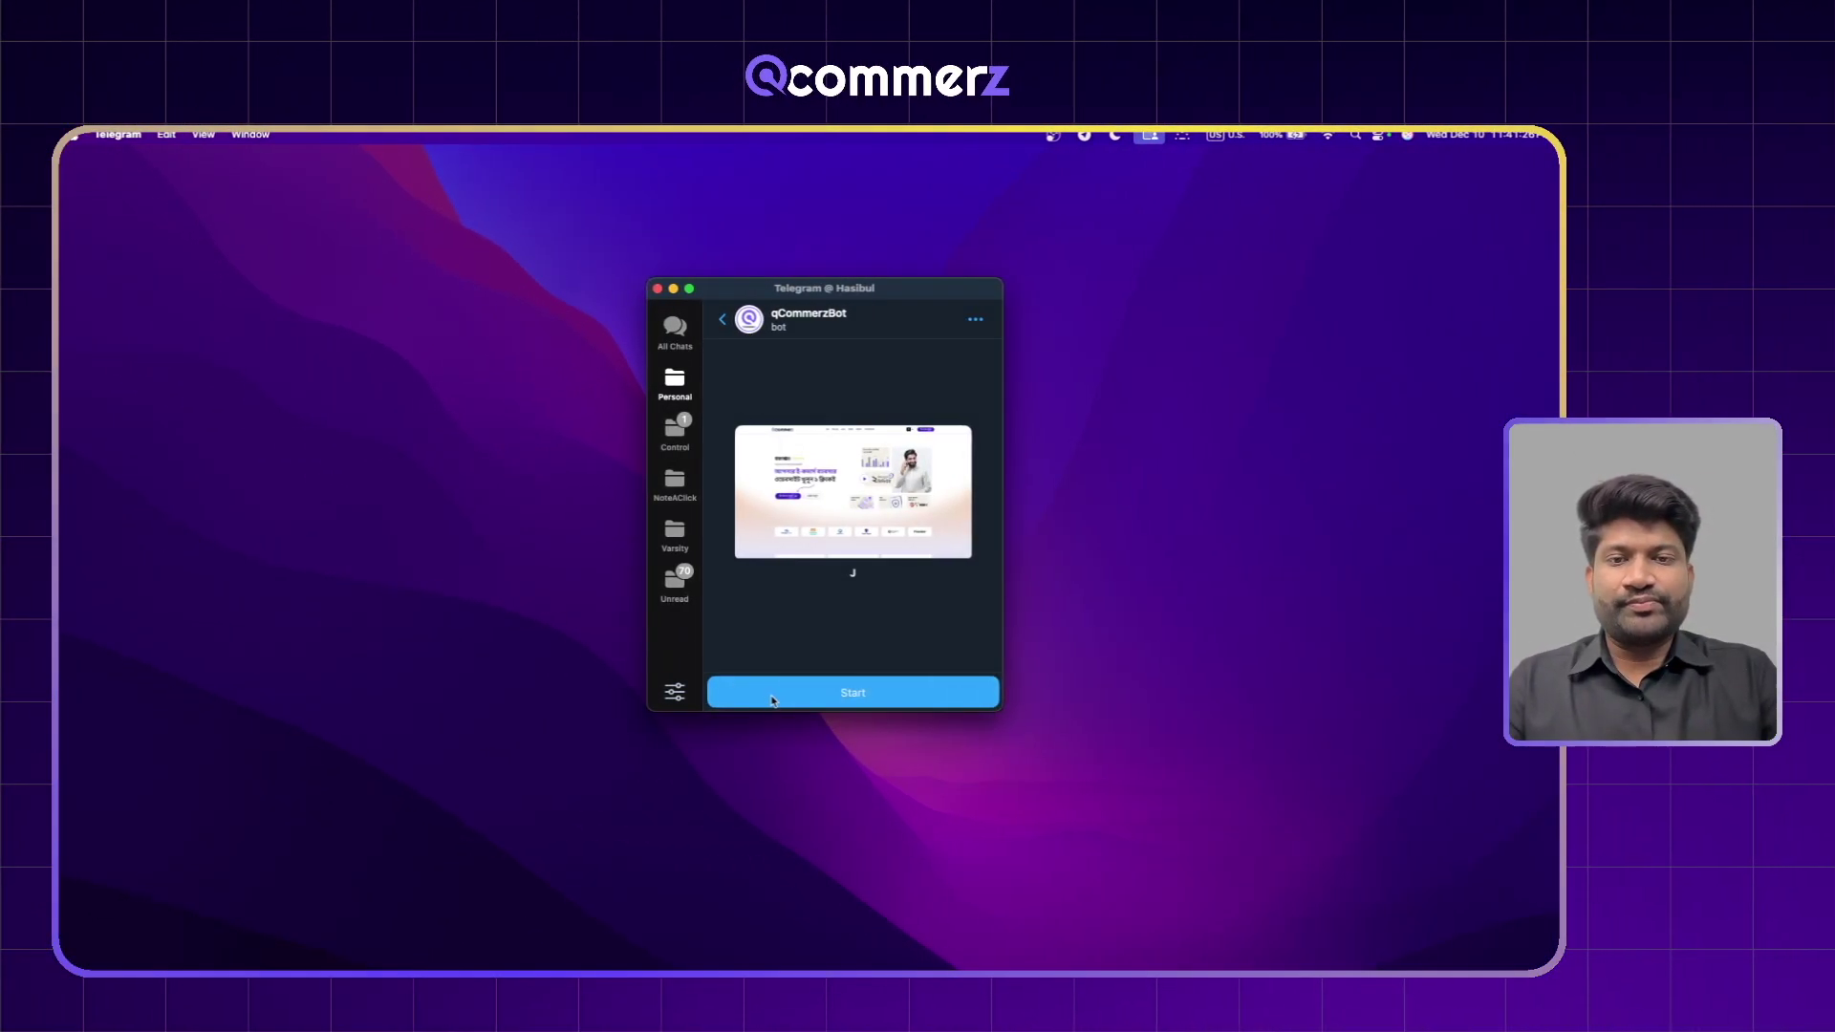
{"action": "left_click", "coordinate": [557, 690]}
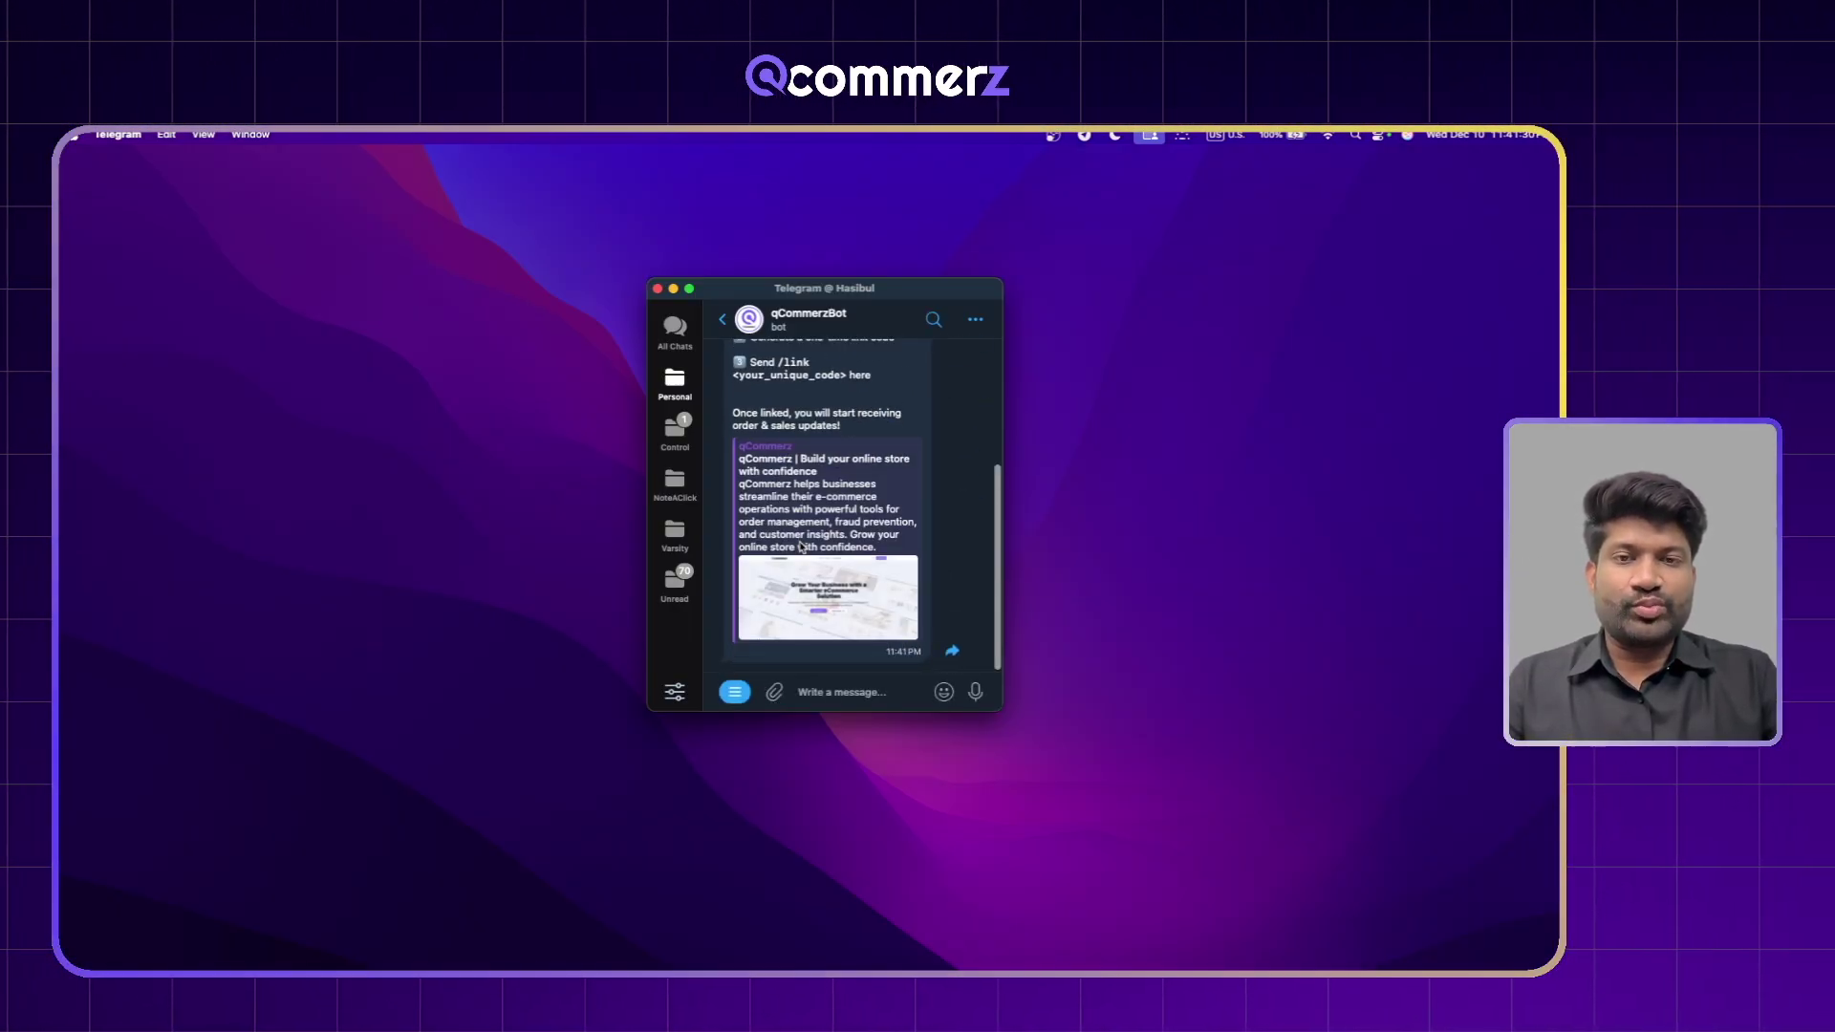
{"action": "scroll", "coordinate": [796, 549], "scroll_direction": "up", "scroll_amount": 3}
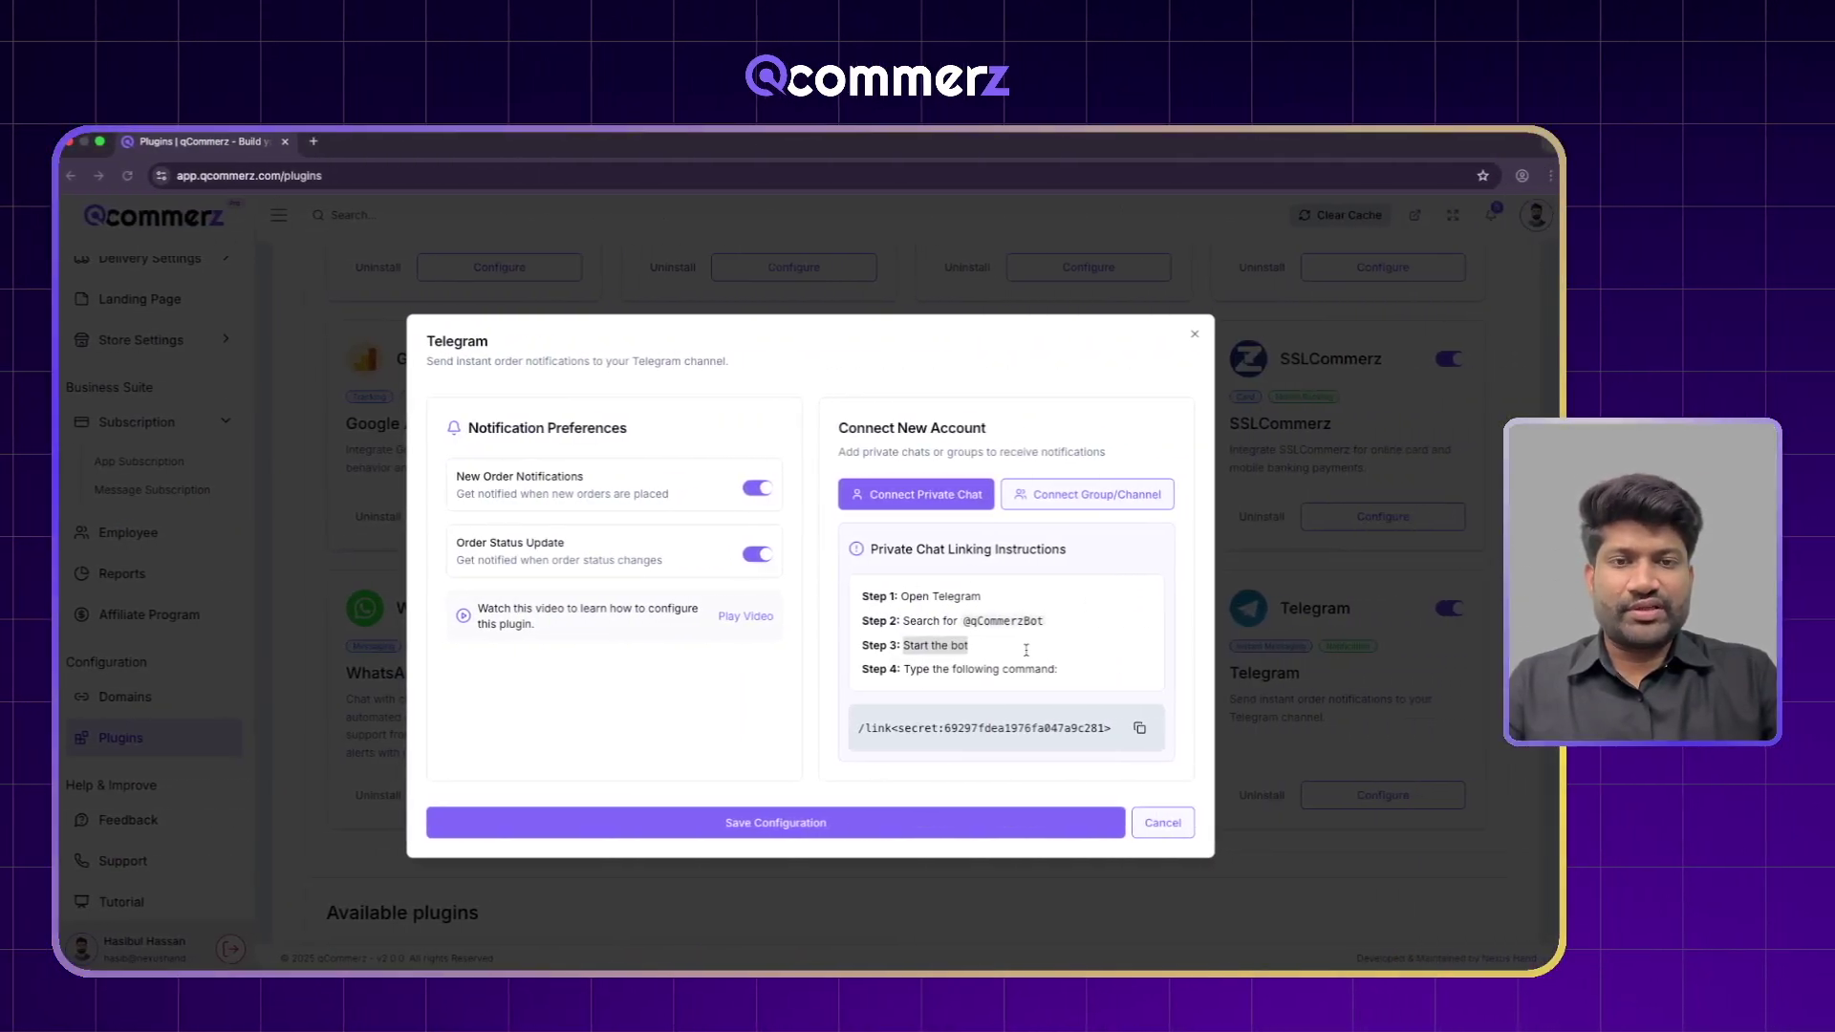
Copy the private-chat link command with its secret code from the plugin configuration and send it to qCommerzBot in Telegram
{"action": "left_click_drag", "start_coordinate": [913, 669], "coordinate": [1064, 676]}
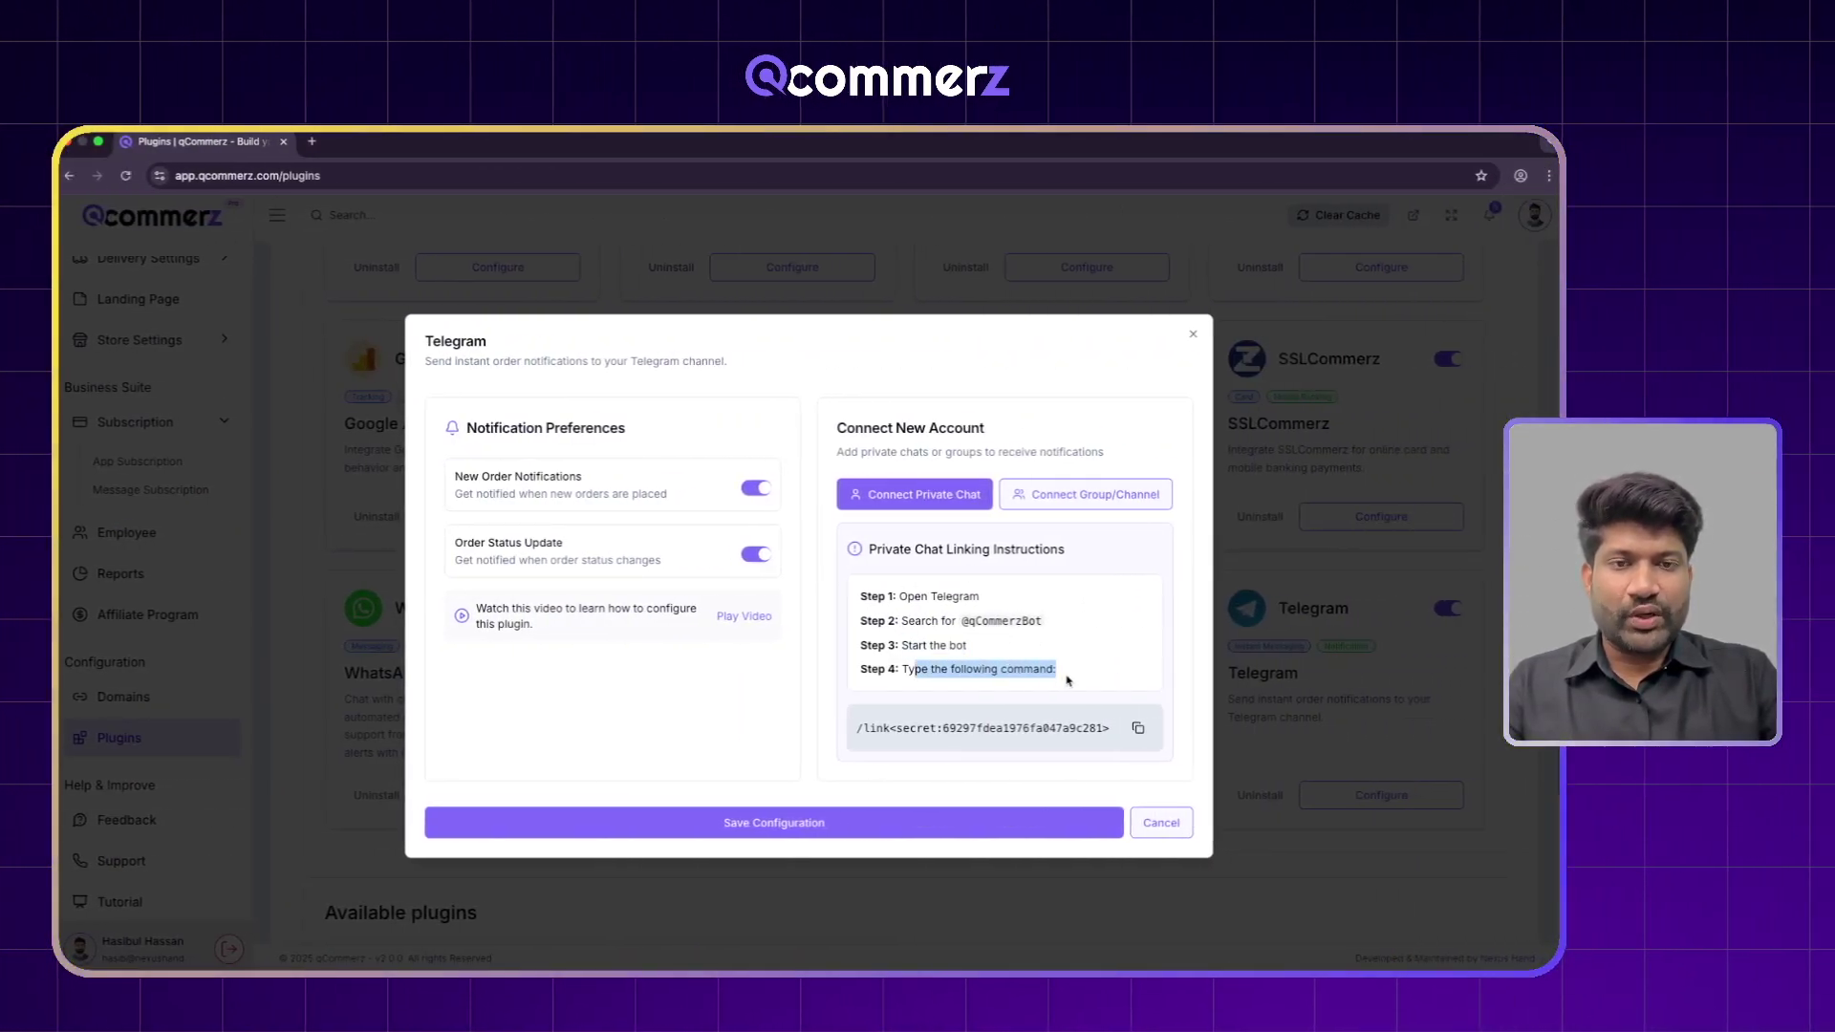
{"action": "left_click", "coordinate": [1067, 680]}
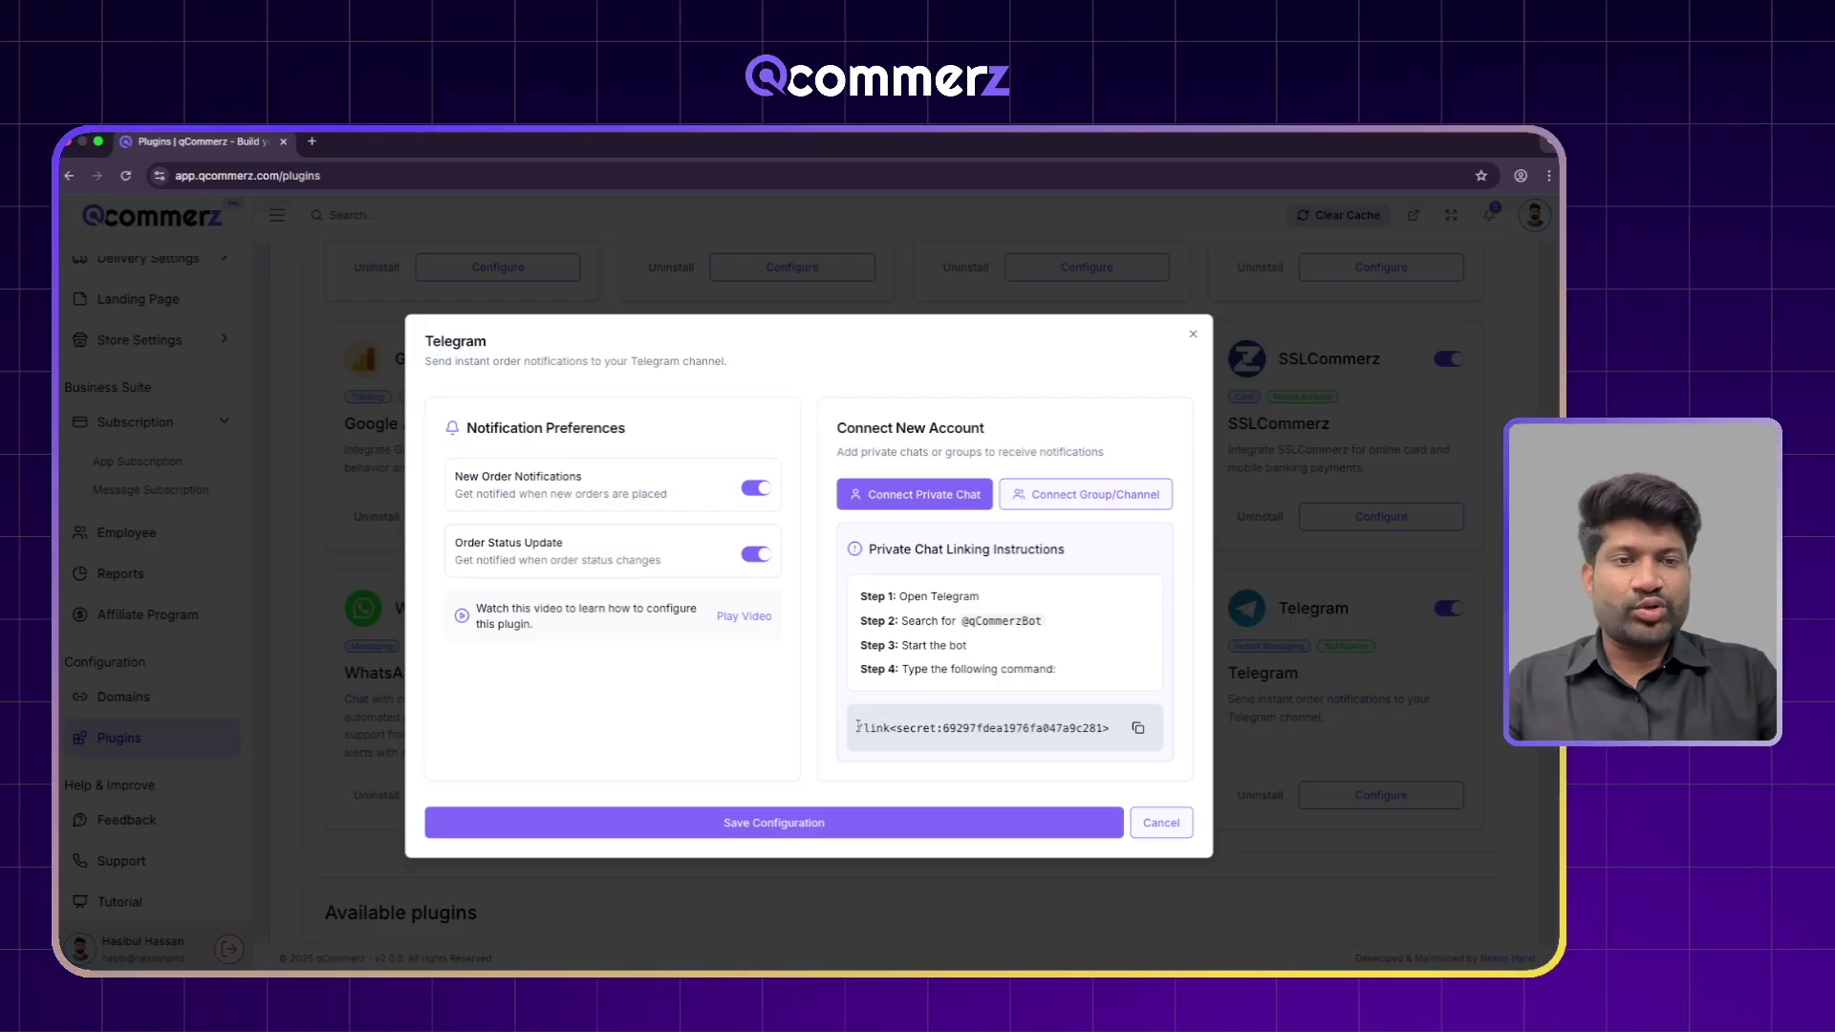
{"action": "left_click", "coordinate": [1137, 730]}
{"action": "key", "text": "ctrl+Left"}
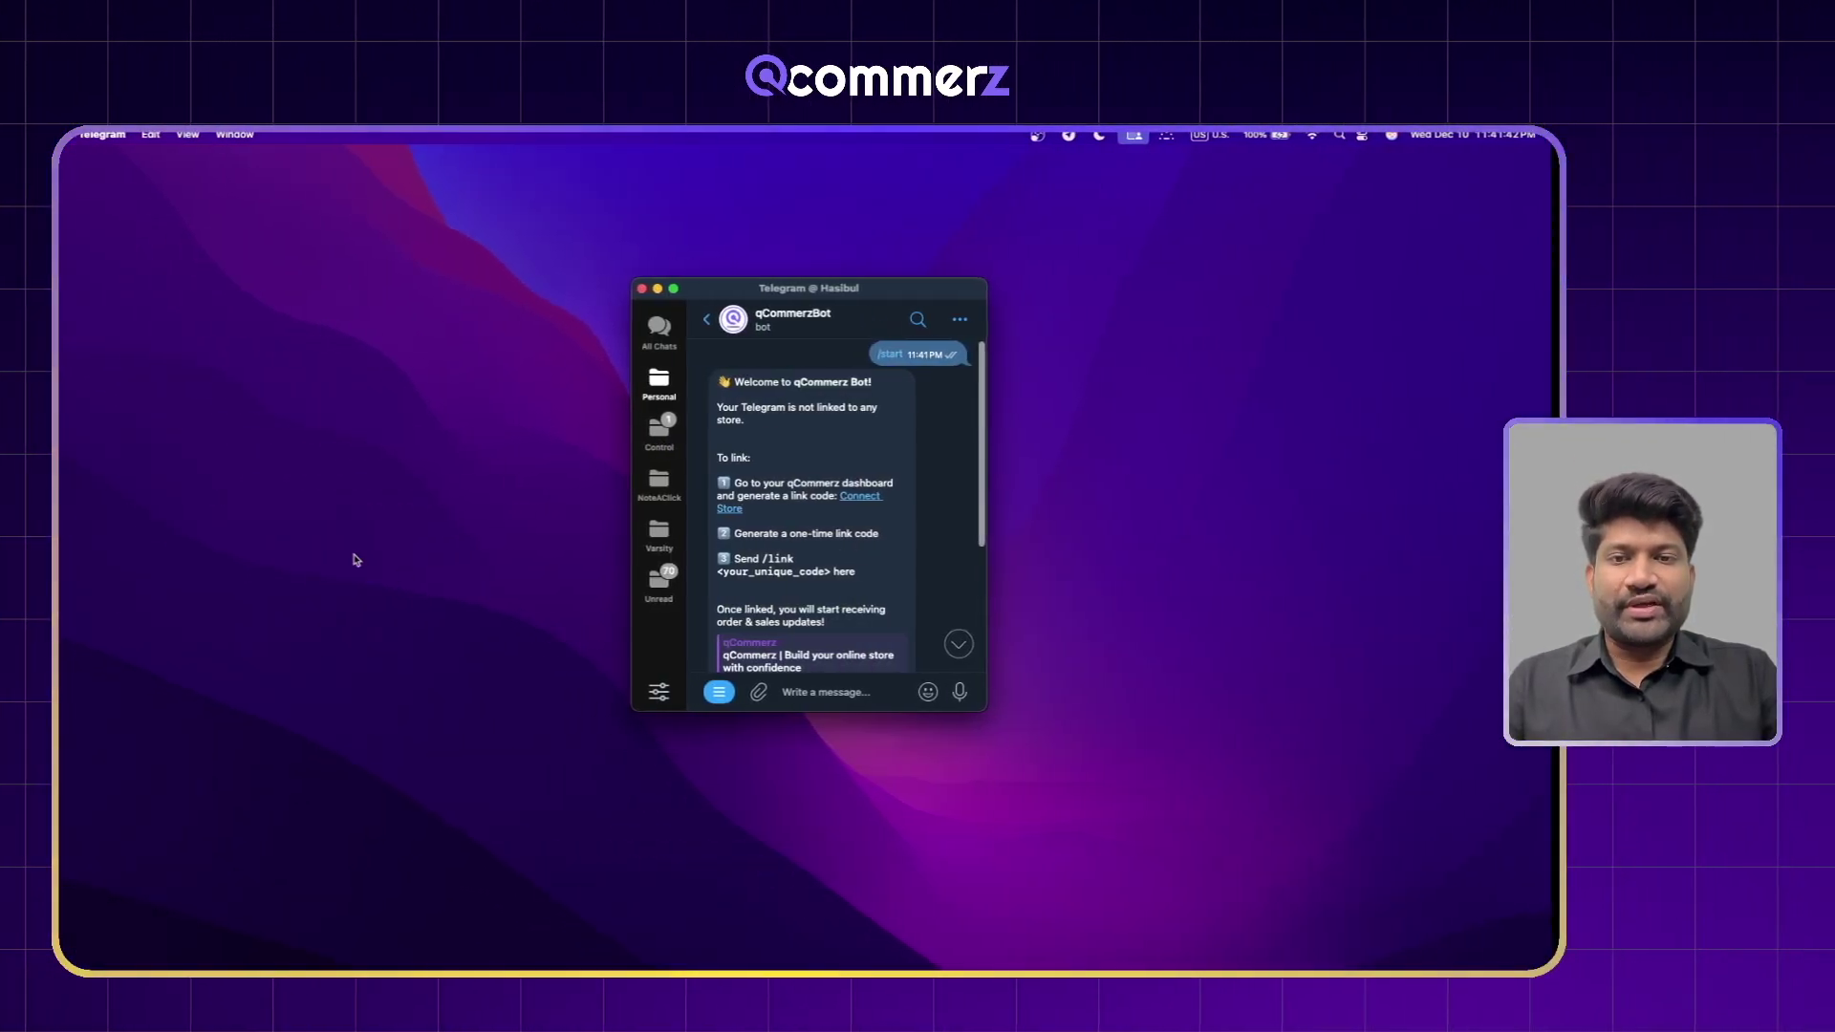
{"action": "left_click", "coordinate": [839, 685]}
{"action": "key", "text": "super+v"}
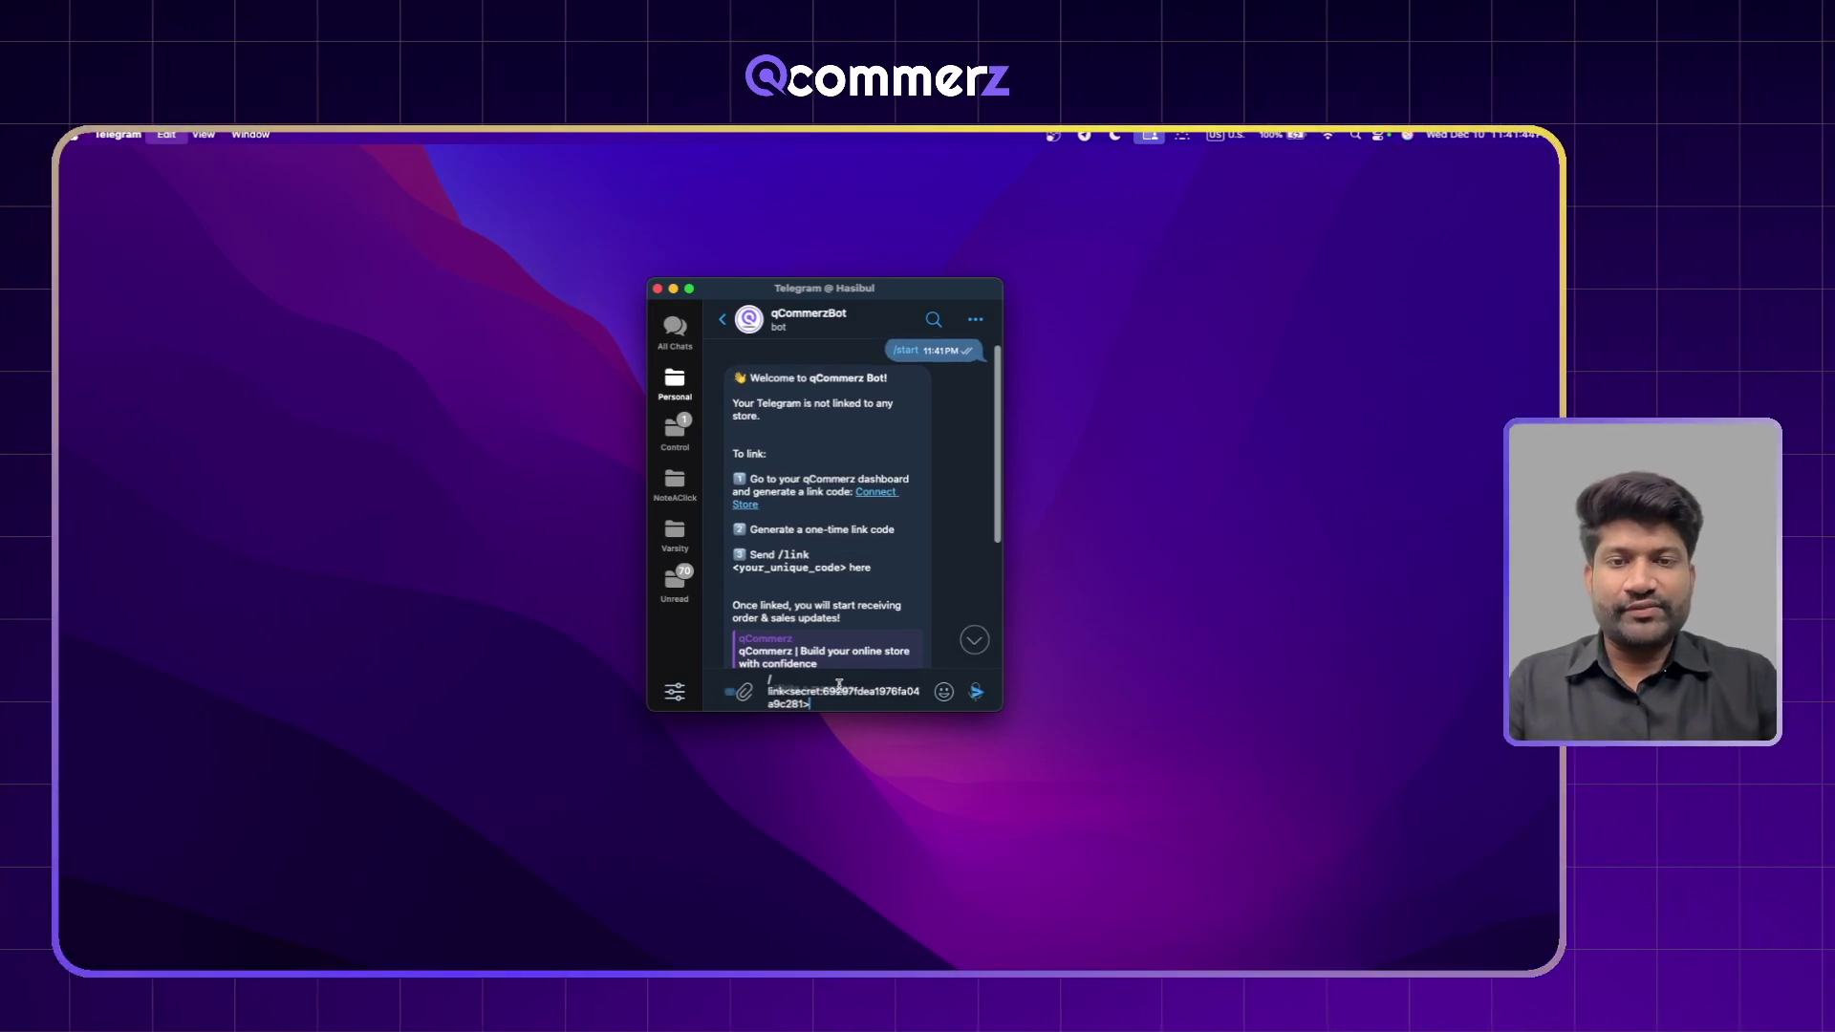
{"action": "key", "text": "Return"}
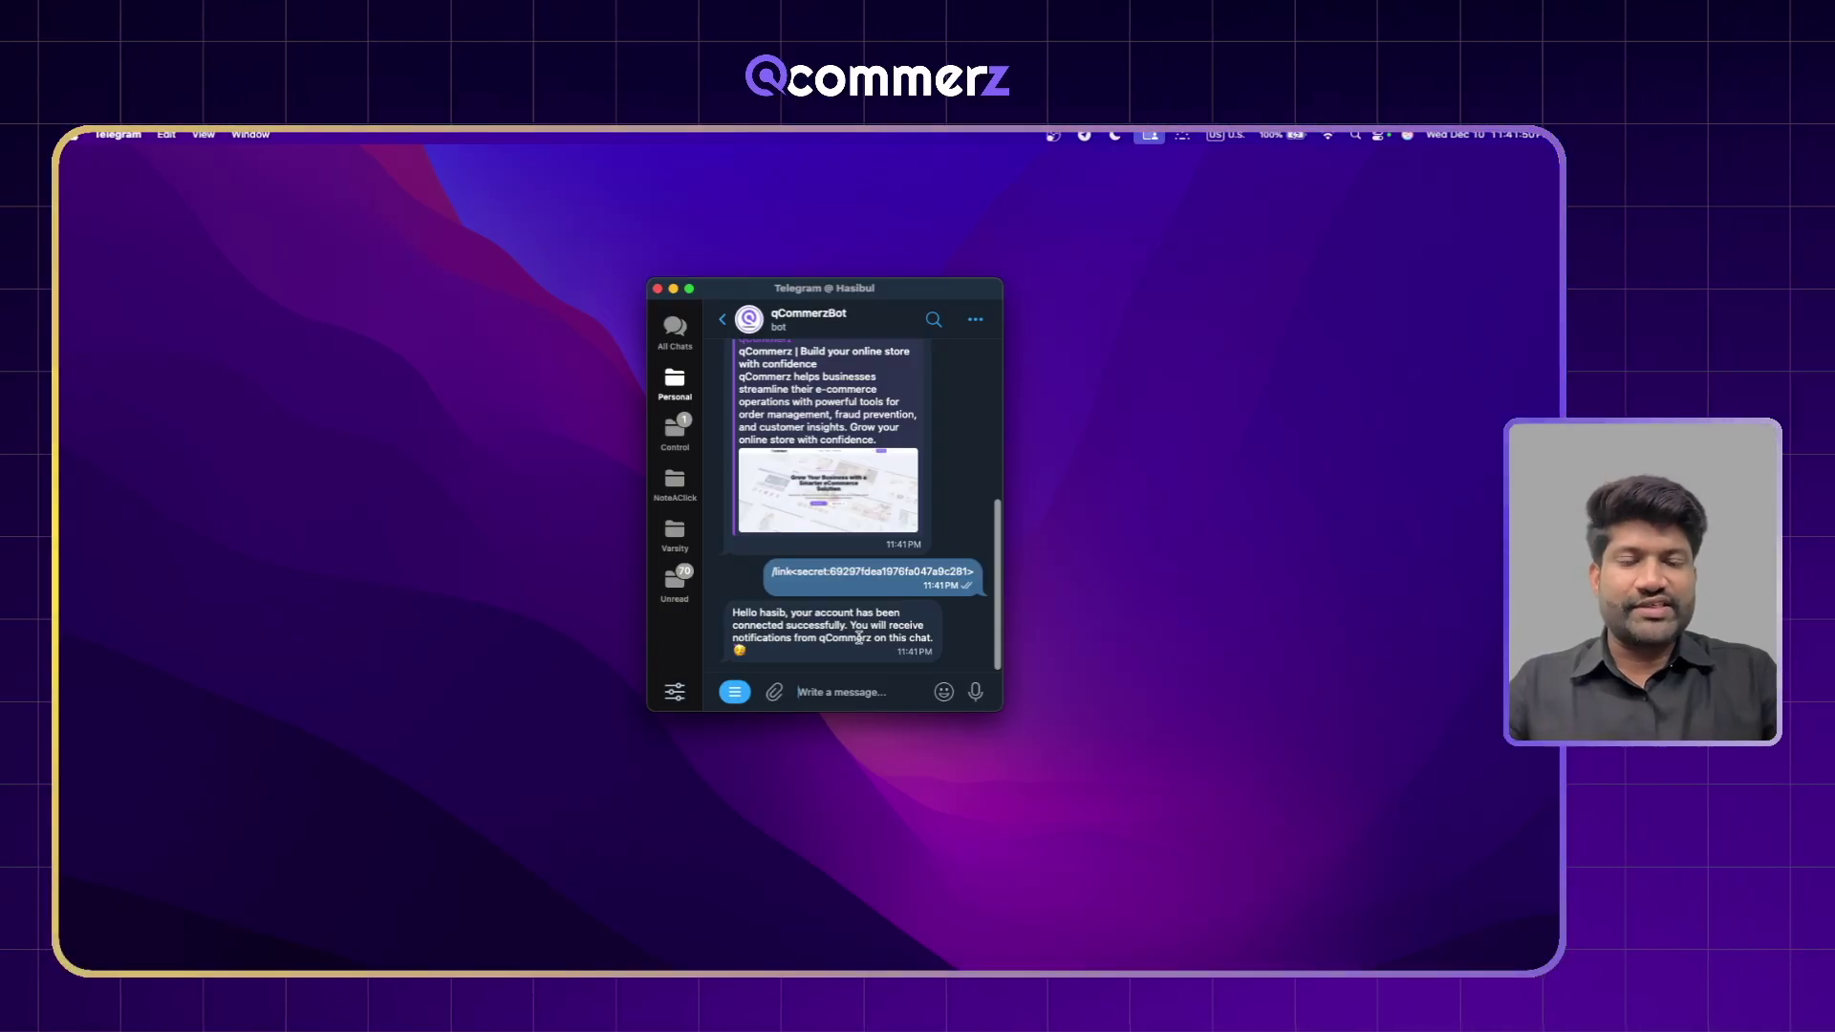
Switch to the browser, reload the Plugins page and reopen the Telegram configuration to check the connected accounts
{"action": "key", "text": "ctrl+Right"}
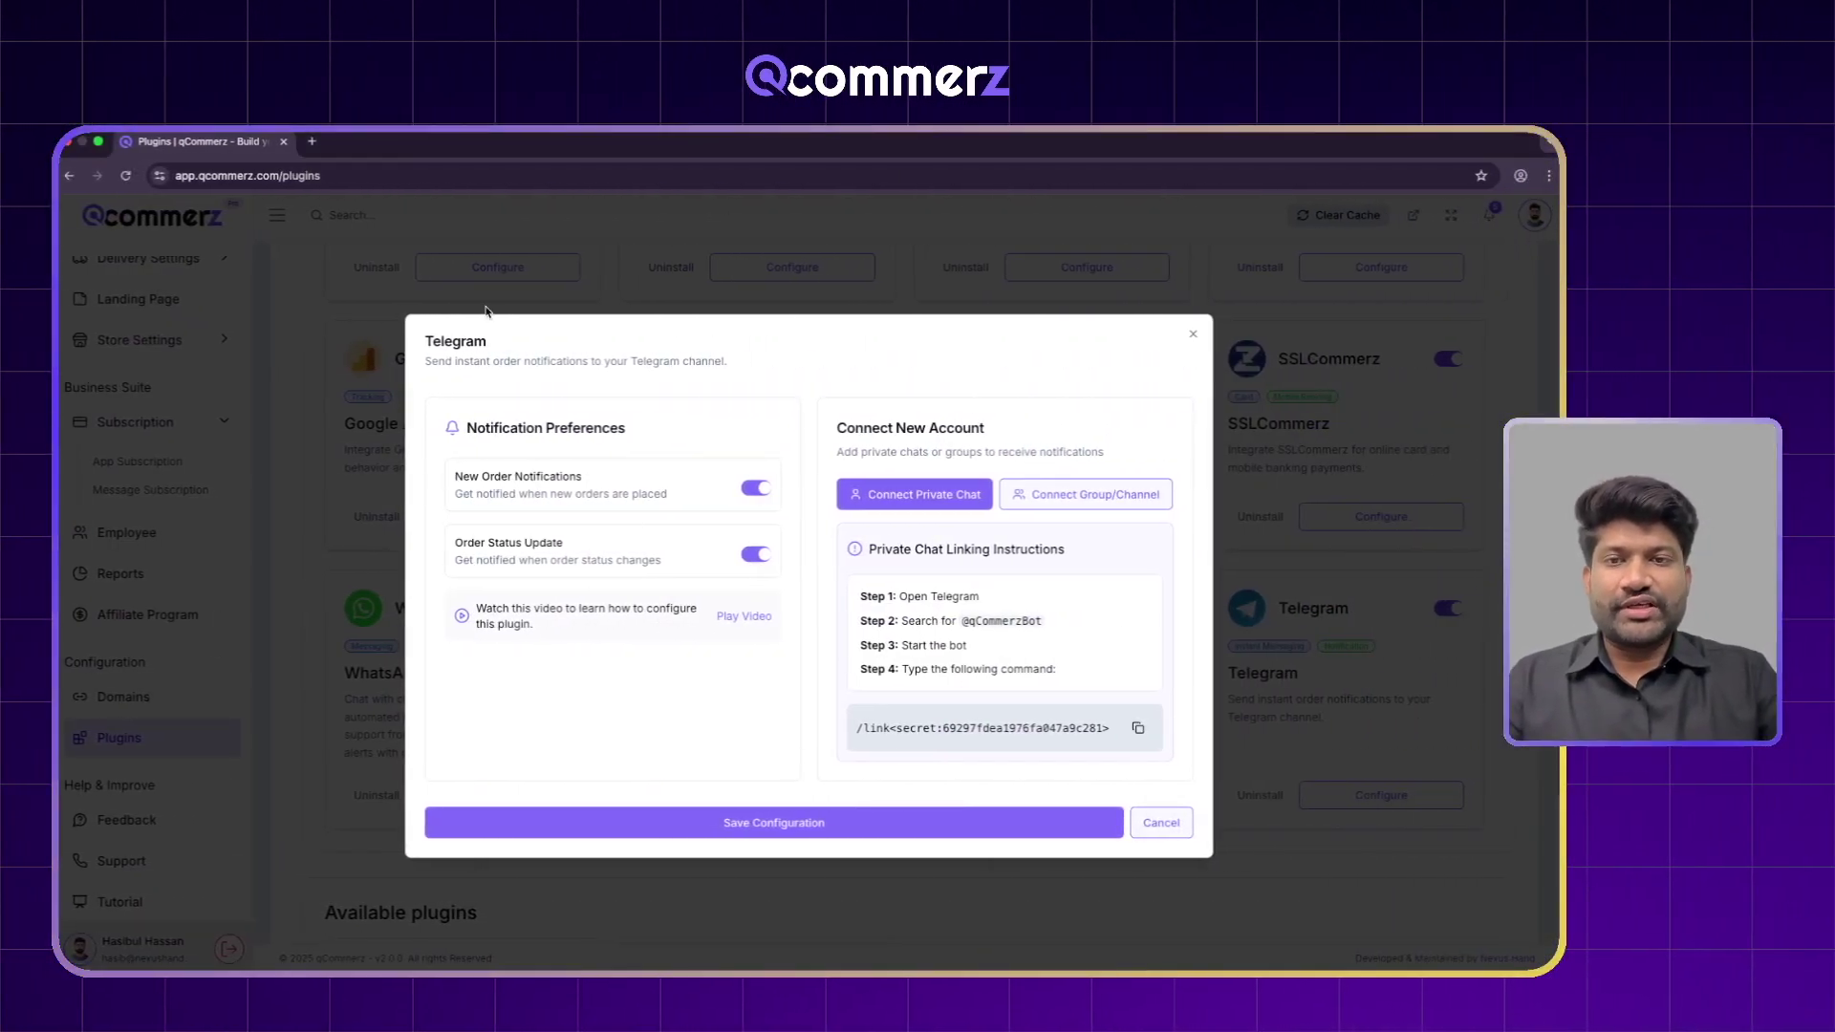
{"action": "left_click", "coordinate": [126, 175]}
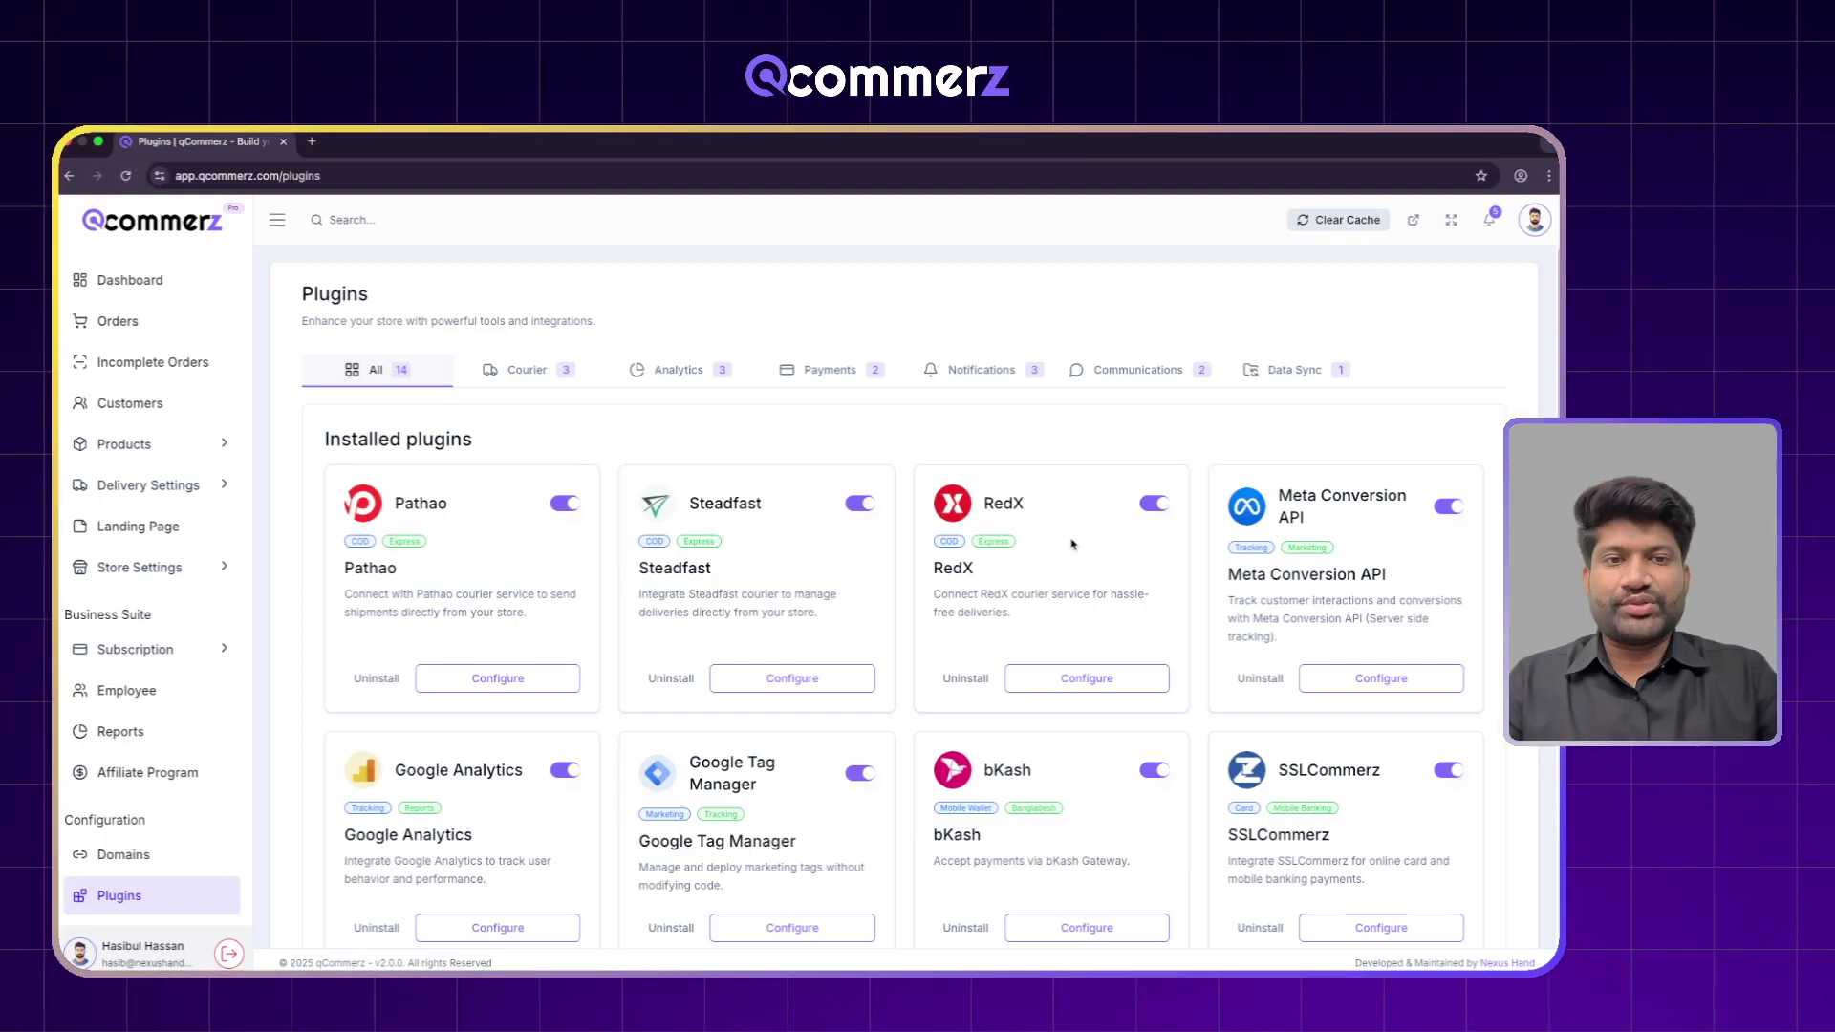
{"action": "scroll", "coordinate": [1072, 545], "scroll_direction": "down", "scroll_amount": 3}
{"action": "left_click", "coordinate": [1374, 919]}
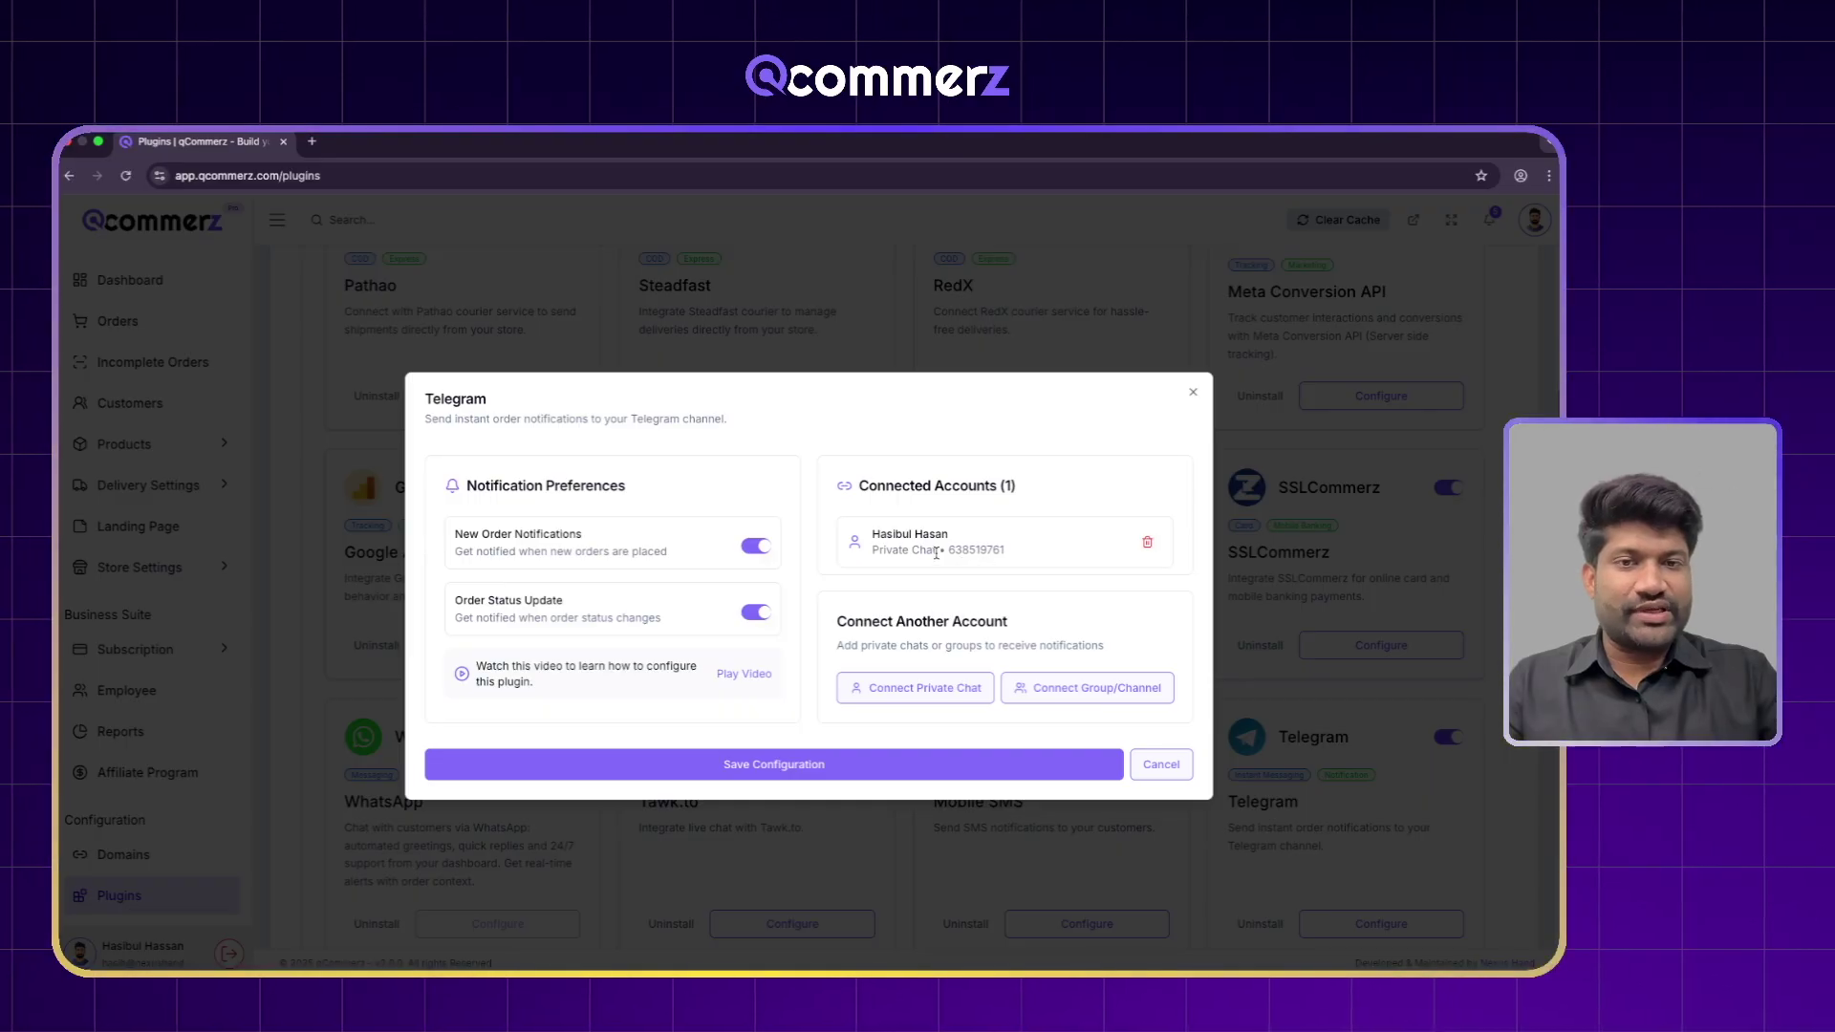
Review the private-chat and group/channel instructions for connecting another account, and close the Telegram configuration without saving
{"action": "left_click", "coordinate": [912, 690]}
{"action": "scroll", "coordinate": [955, 640], "scroll_direction": "down", "scroll_amount": 1}
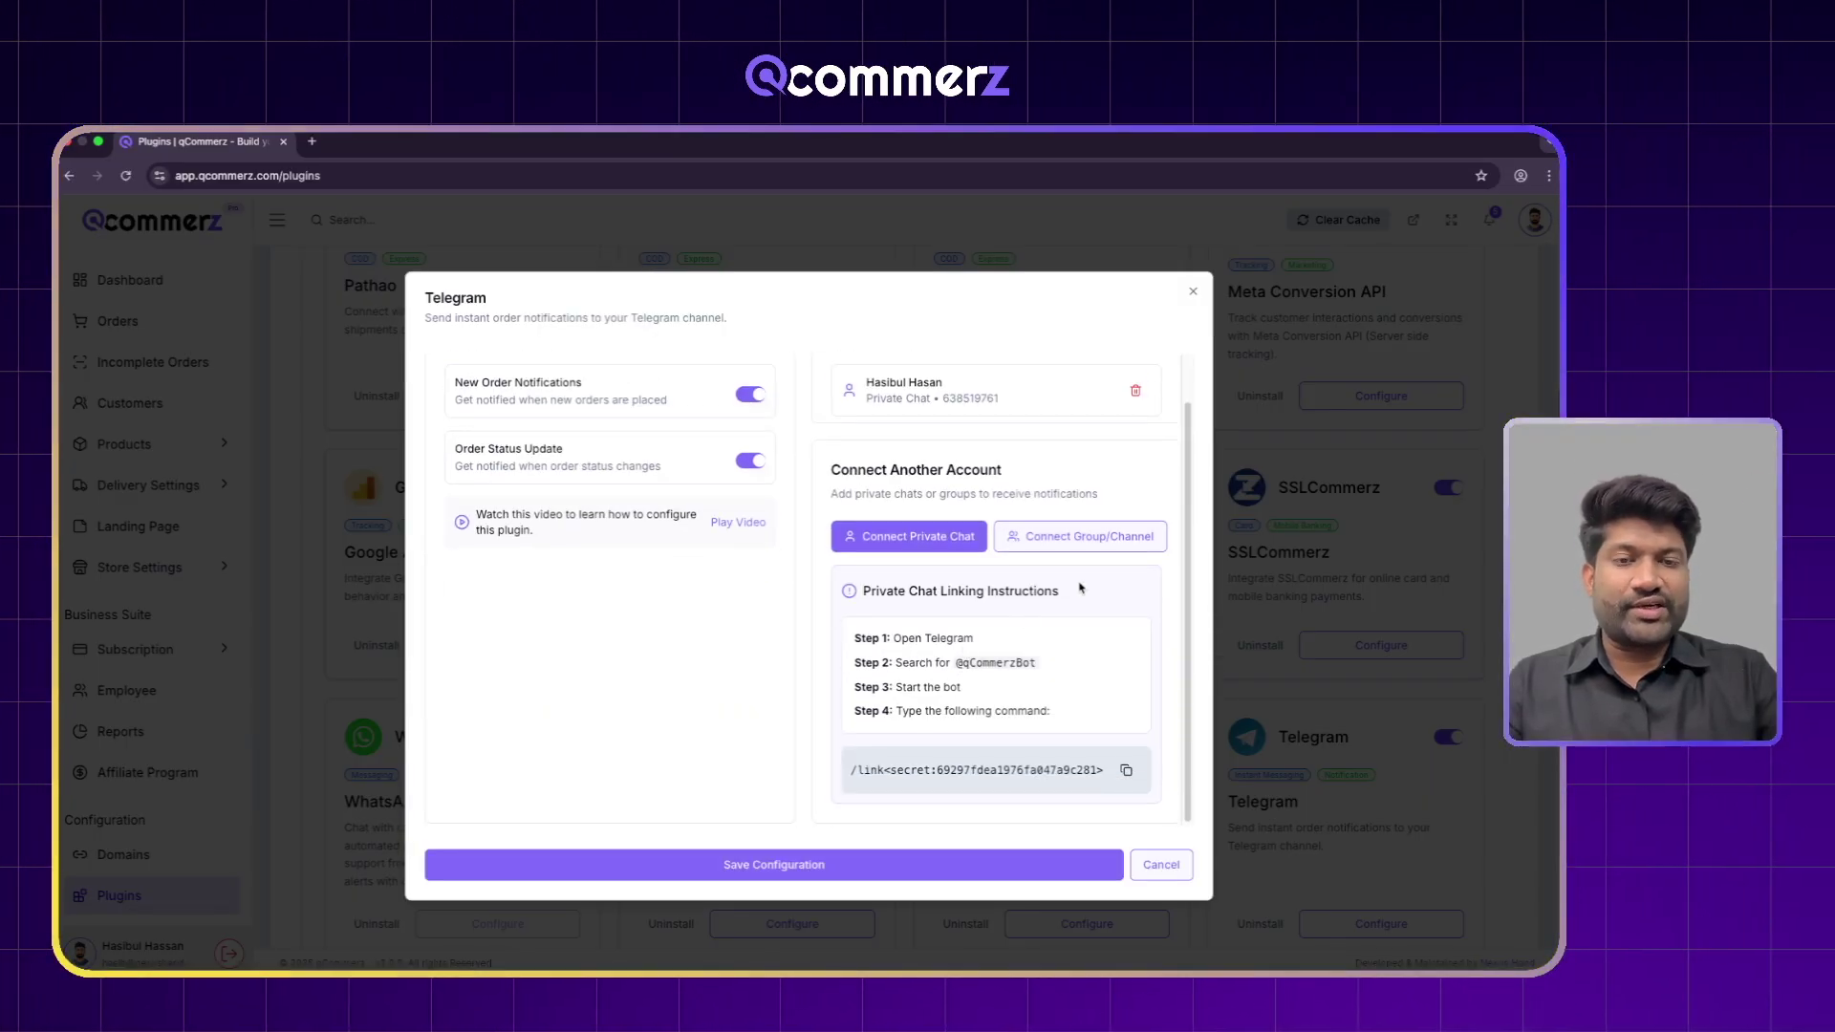
{"action": "left_click", "coordinate": [1080, 536]}
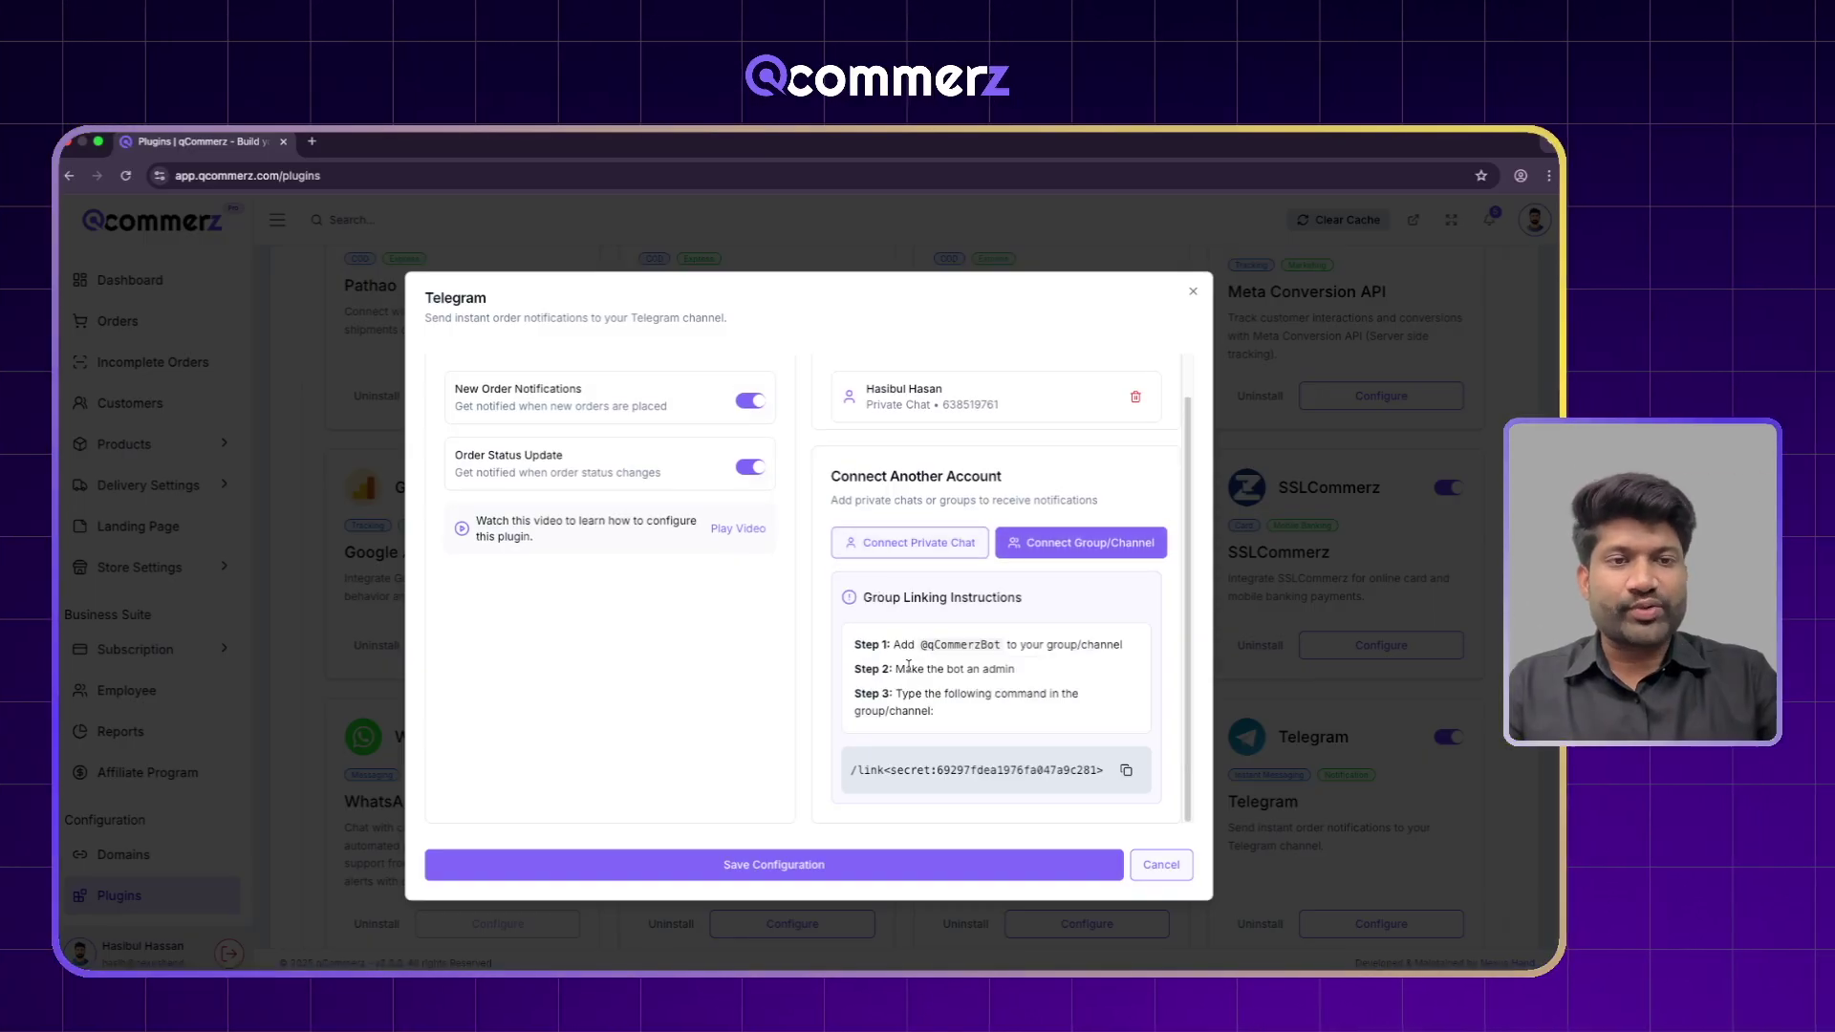
{"action": "left_click", "coordinate": [1161, 864]}
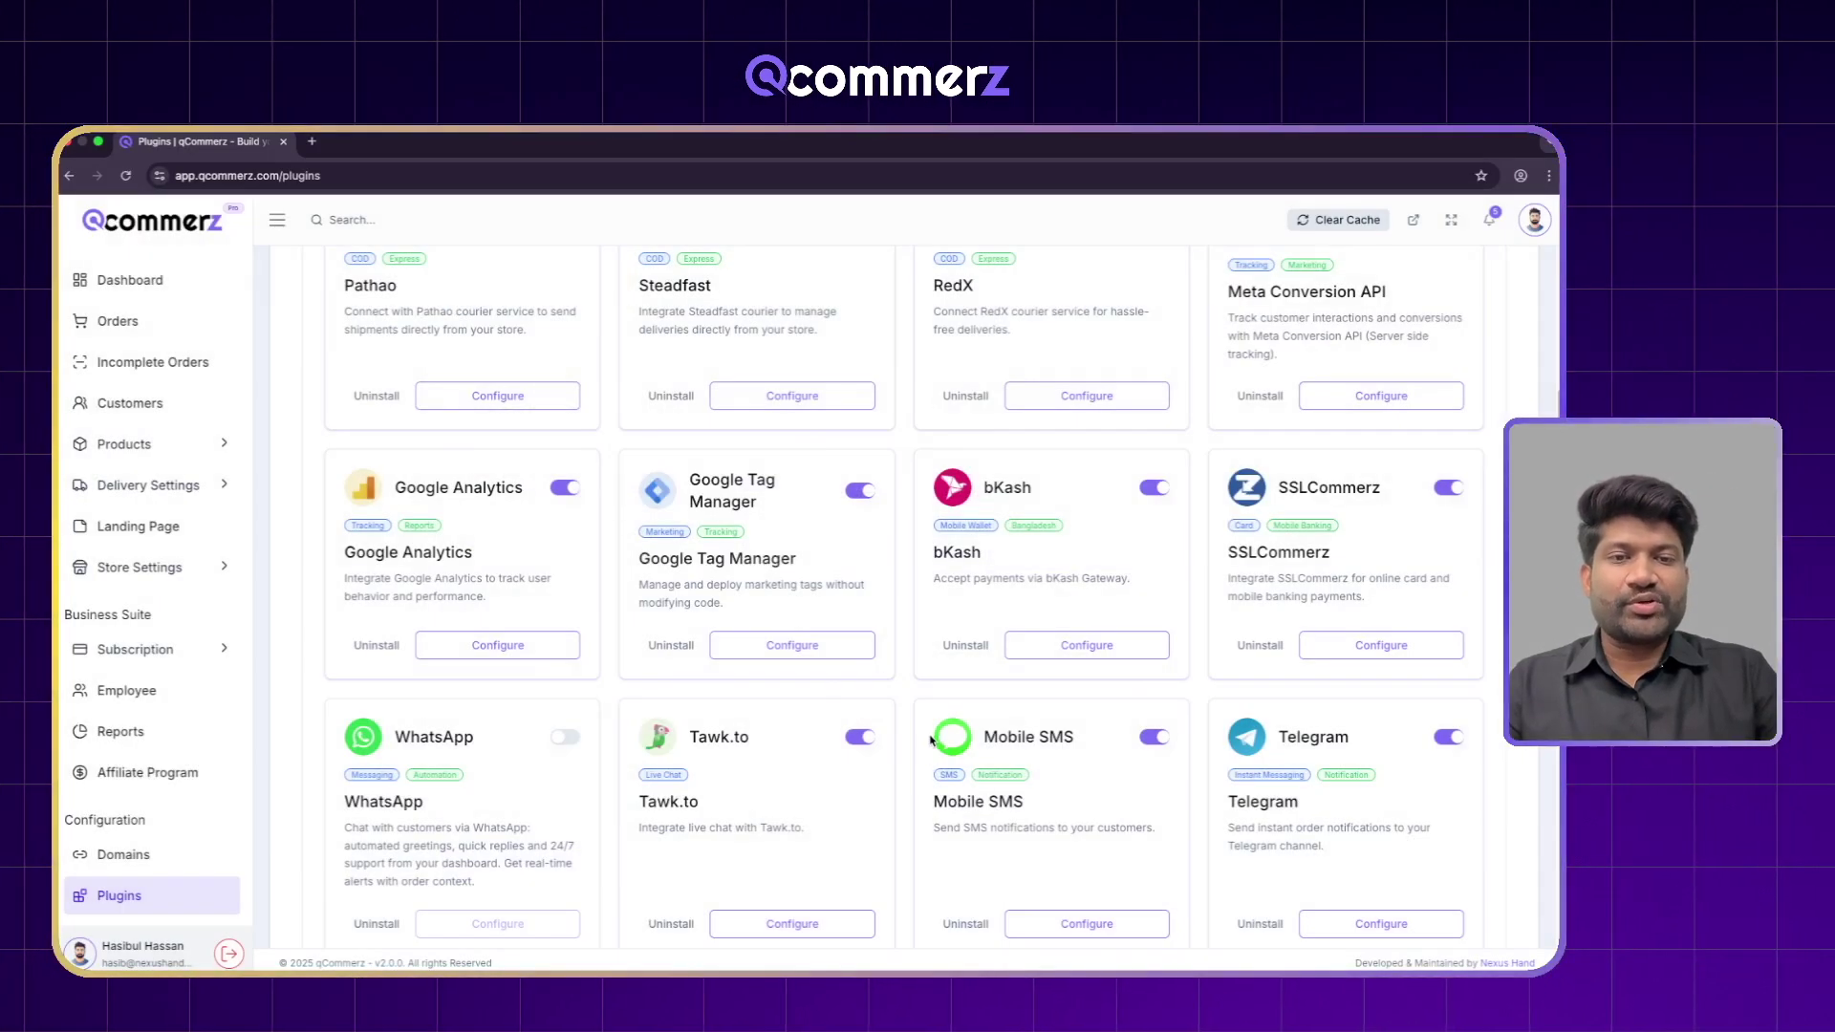
View the store's pending orders and return to the dashboard
{"action": "scroll", "coordinate": [574, 492], "scroll_direction": "up", "scroll_amount": 3}
{"action": "left_click", "coordinate": [164, 324]}
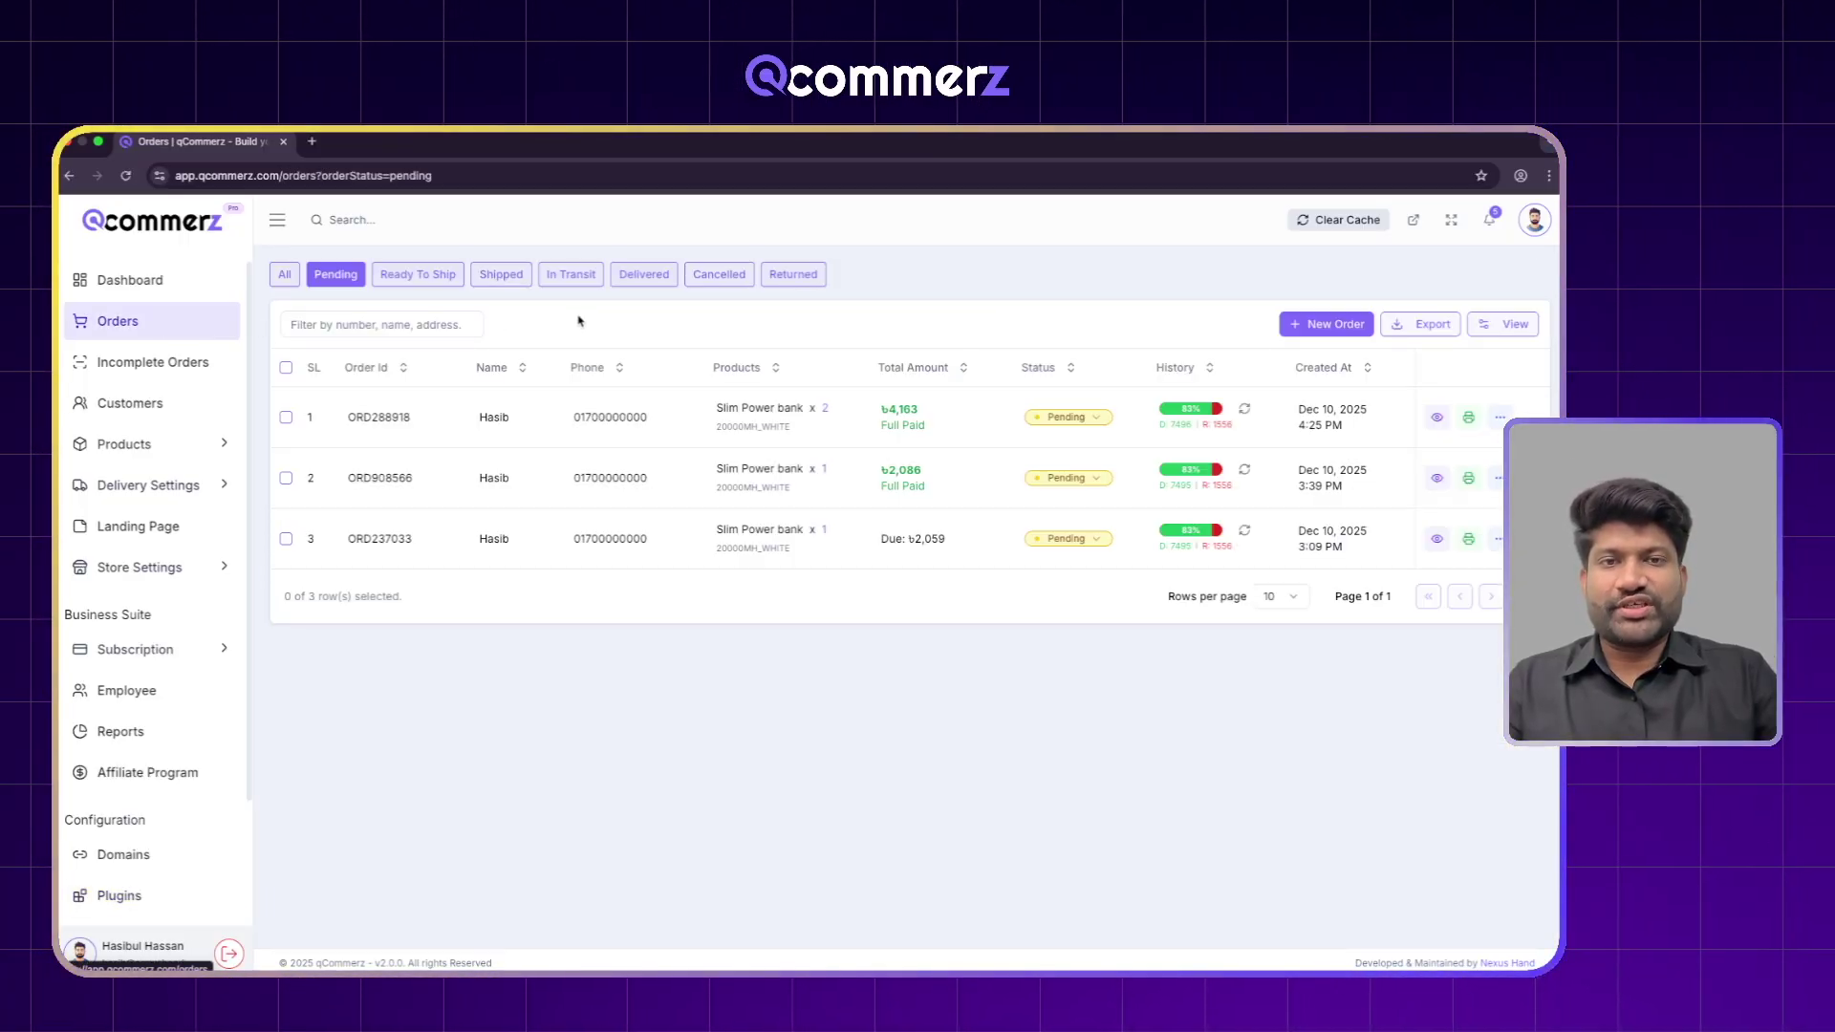
{"action": "left_click", "coordinate": [237, 291]}
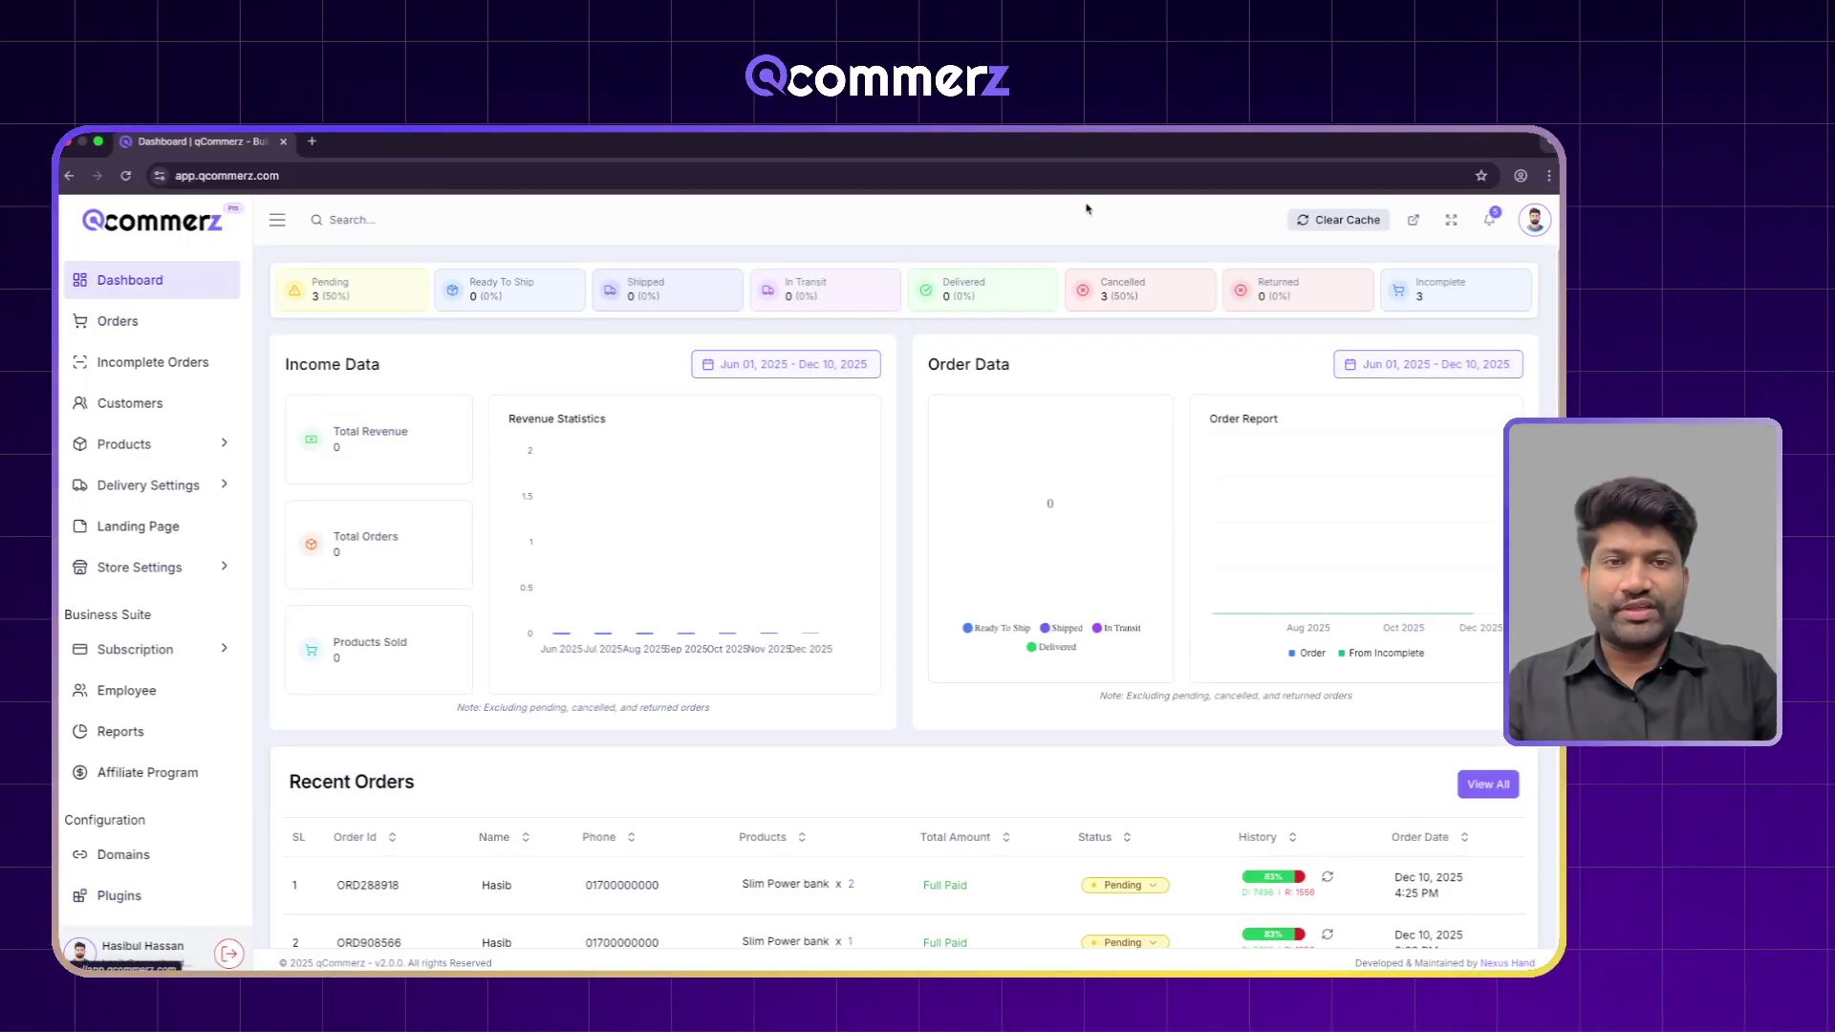
Open the storefront and select the Slim Power Bank's 20000MH power variant in white
{"action": "left_click", "coordinate": [1412, 220]}
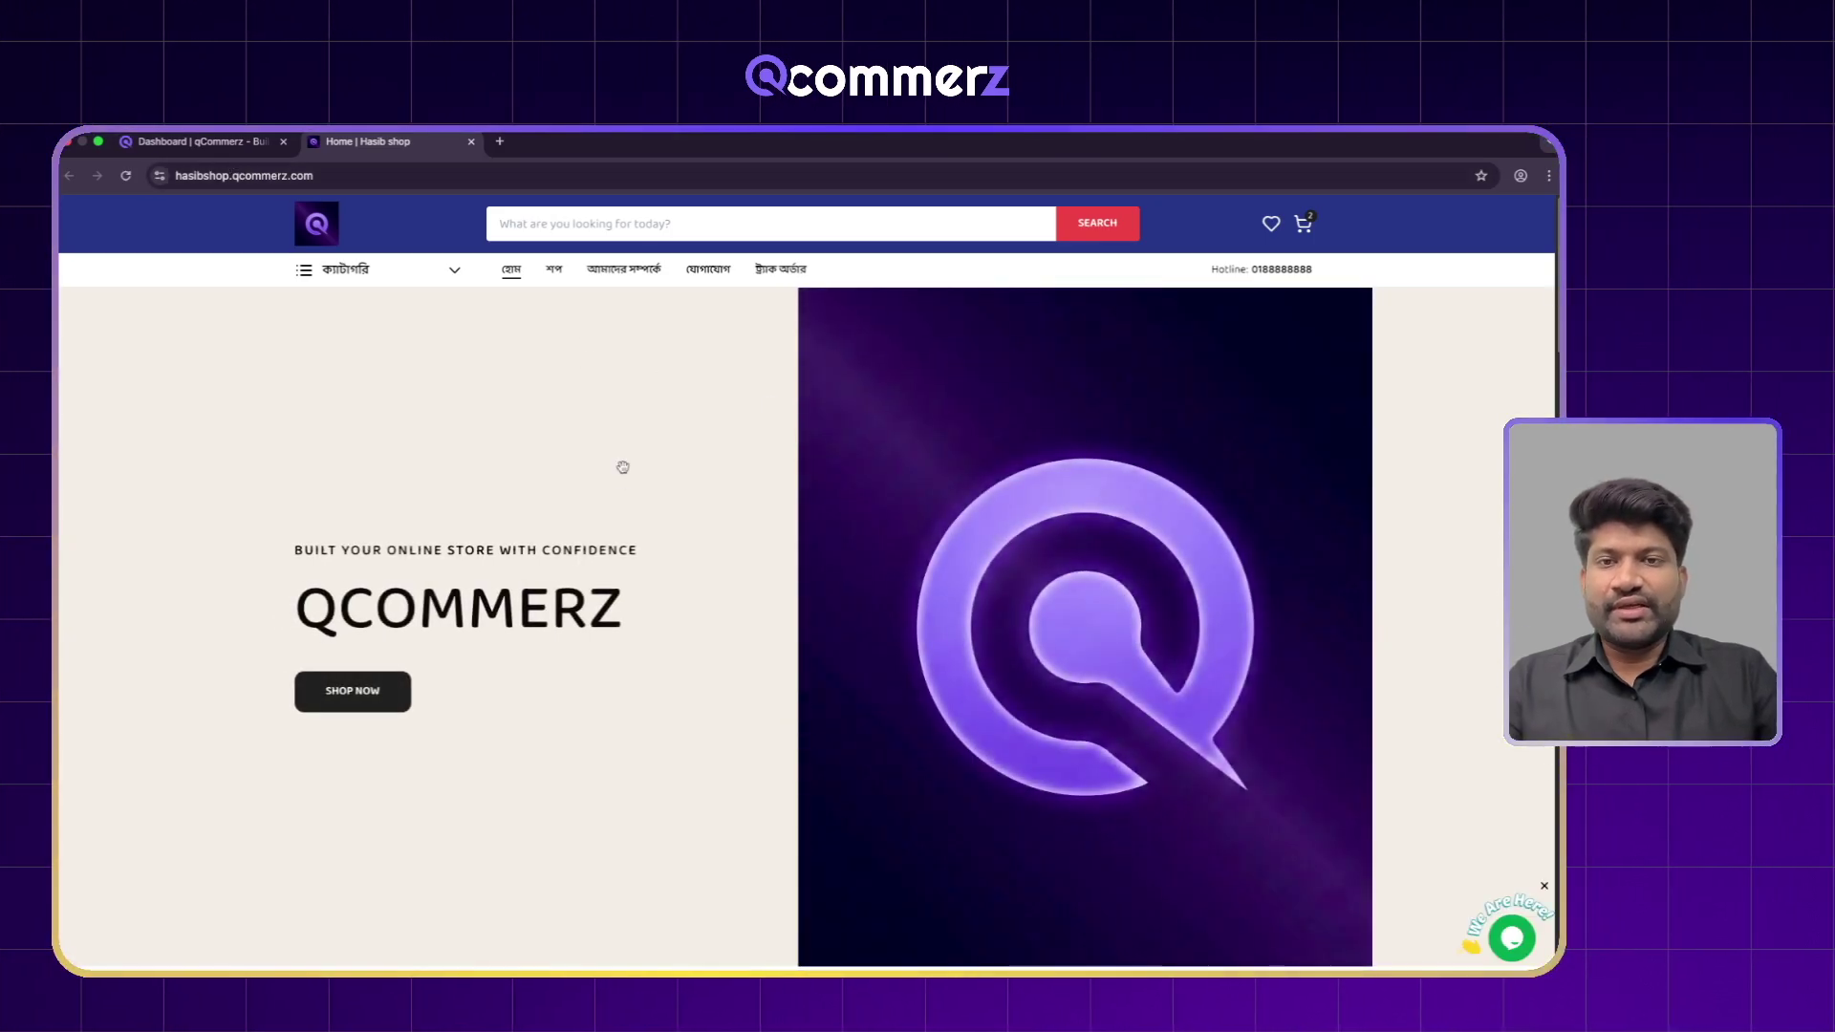
{"action": "scroll", "coordinate": [619, 463], "scroll_direction": "down", "scroll_amount": 8}
{"action": "scroll", "coordinate": [659, 630], "scroll_direction": "down", "scroll_amount": 5}
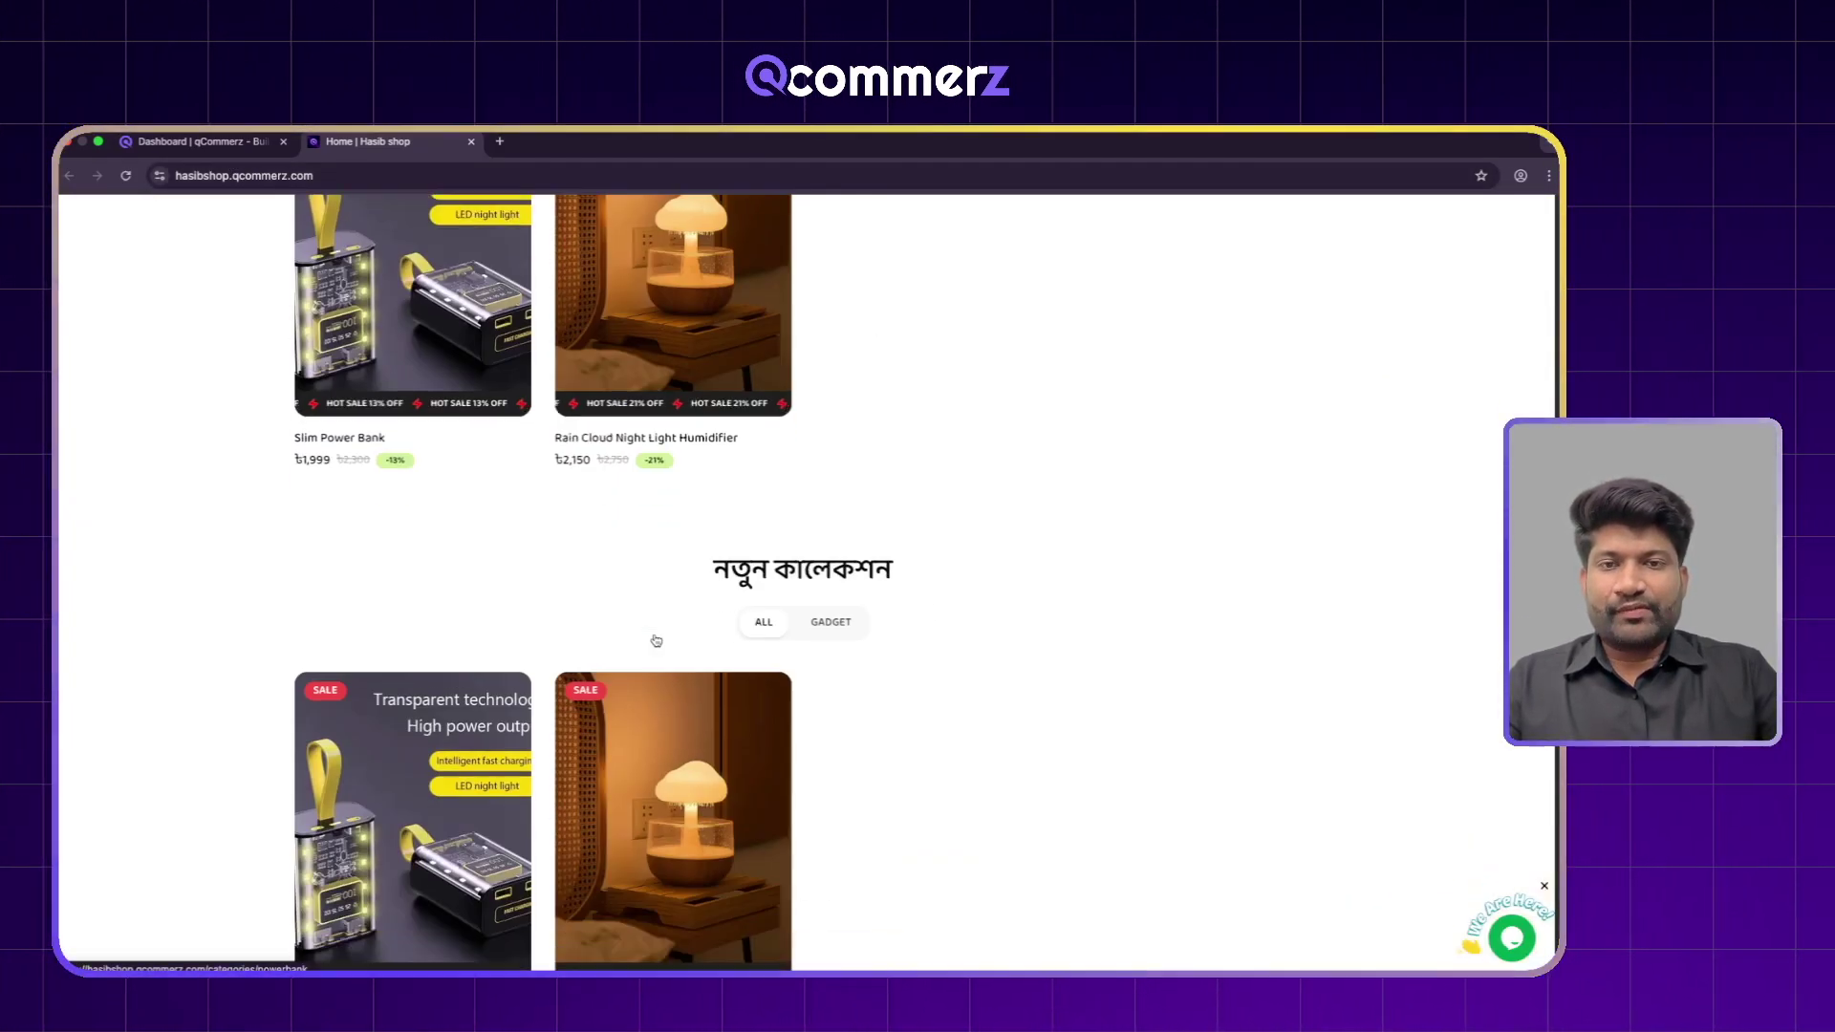
{"action": "scroll", "coordinate": [501, 560], "scroll_direction": "down", "scroll_amount": 4}
{"action": "left_click", "coordinate": [430, 696]}
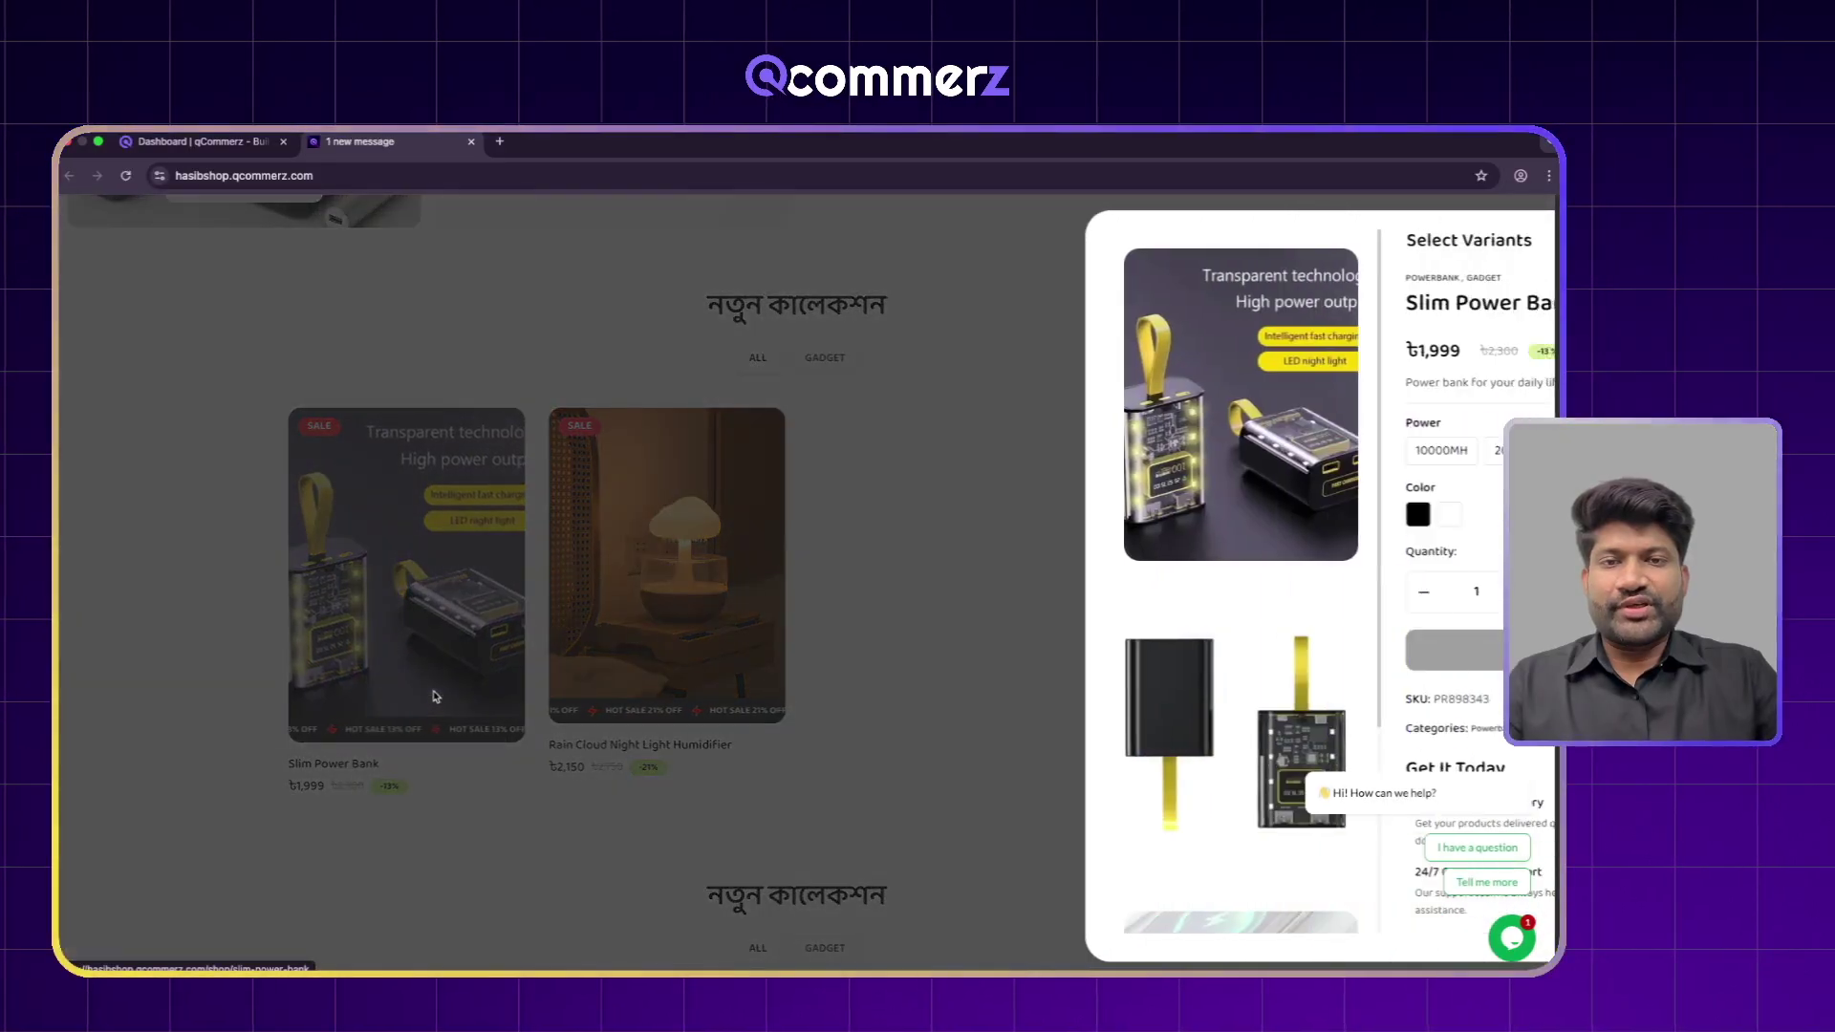
{"action": "left_click", "coordinate": [1303, 450]}
{"action": "left_click", "coordinate": [1231, 514]}
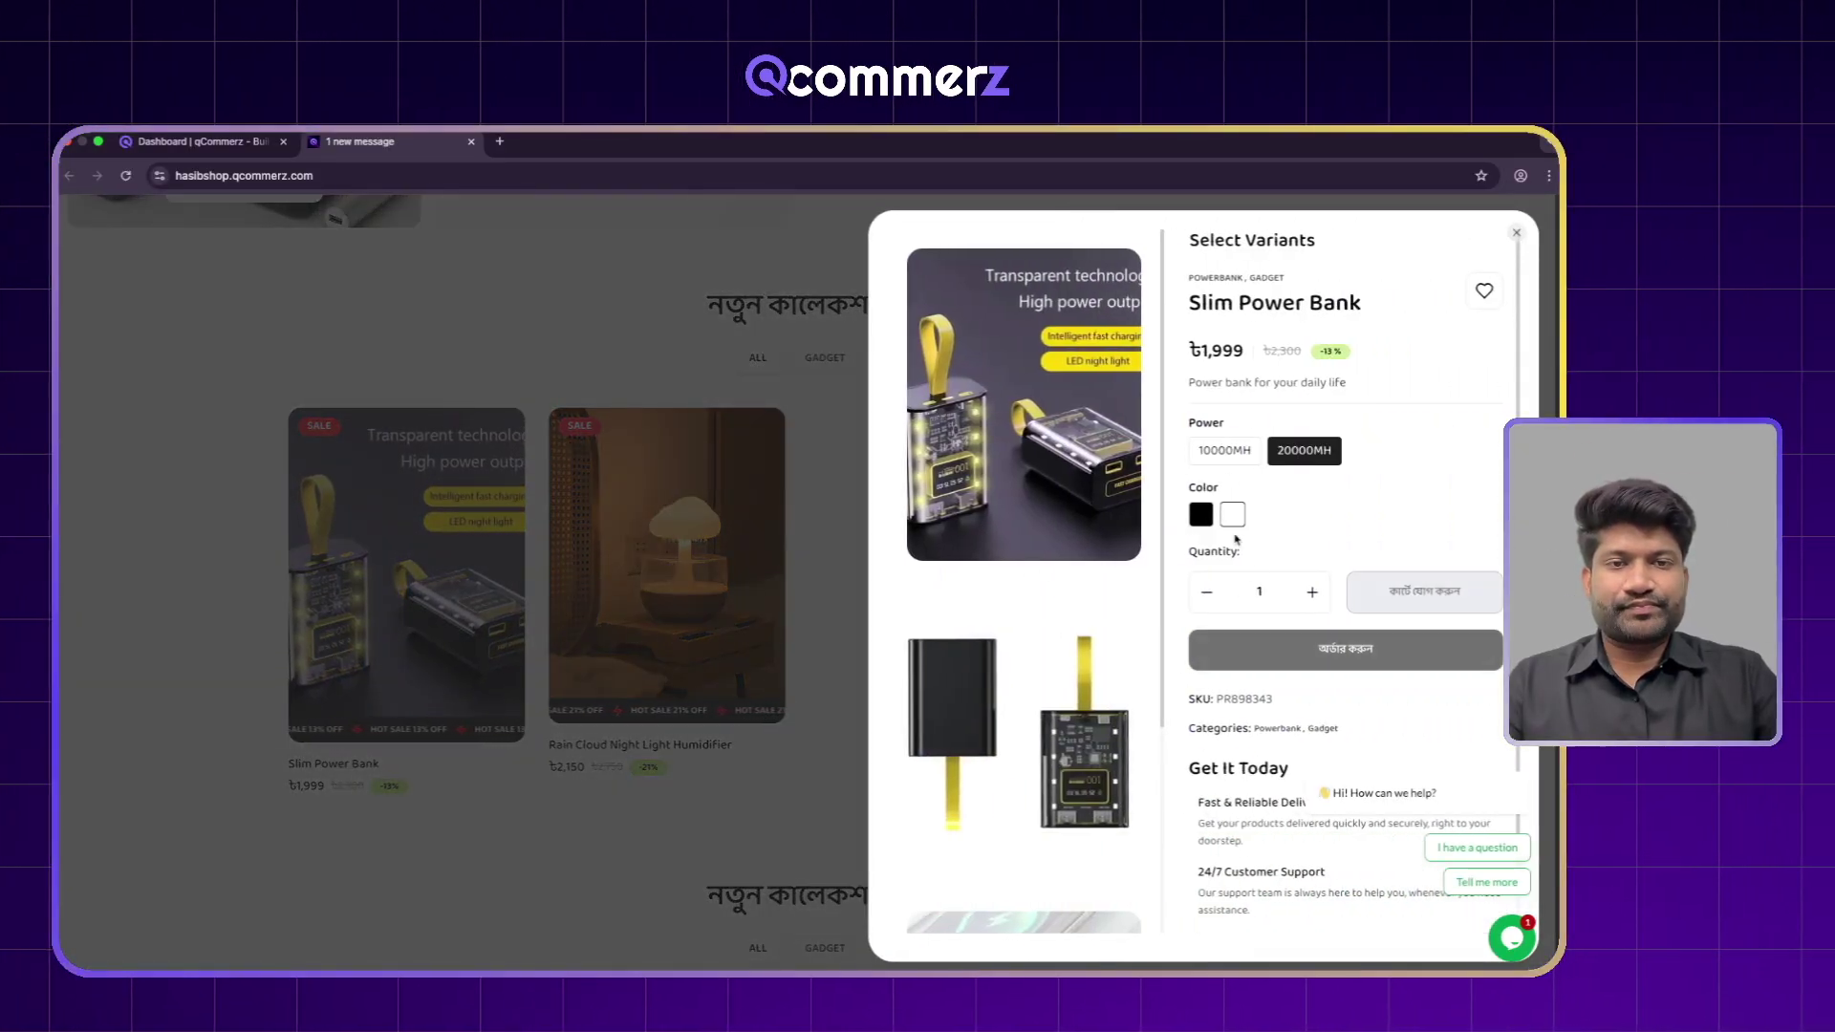
Order the selected power bank variant and fill in the customer's name on the checkout form
{"action": "left_click", "coordinate": [1301, 649]}
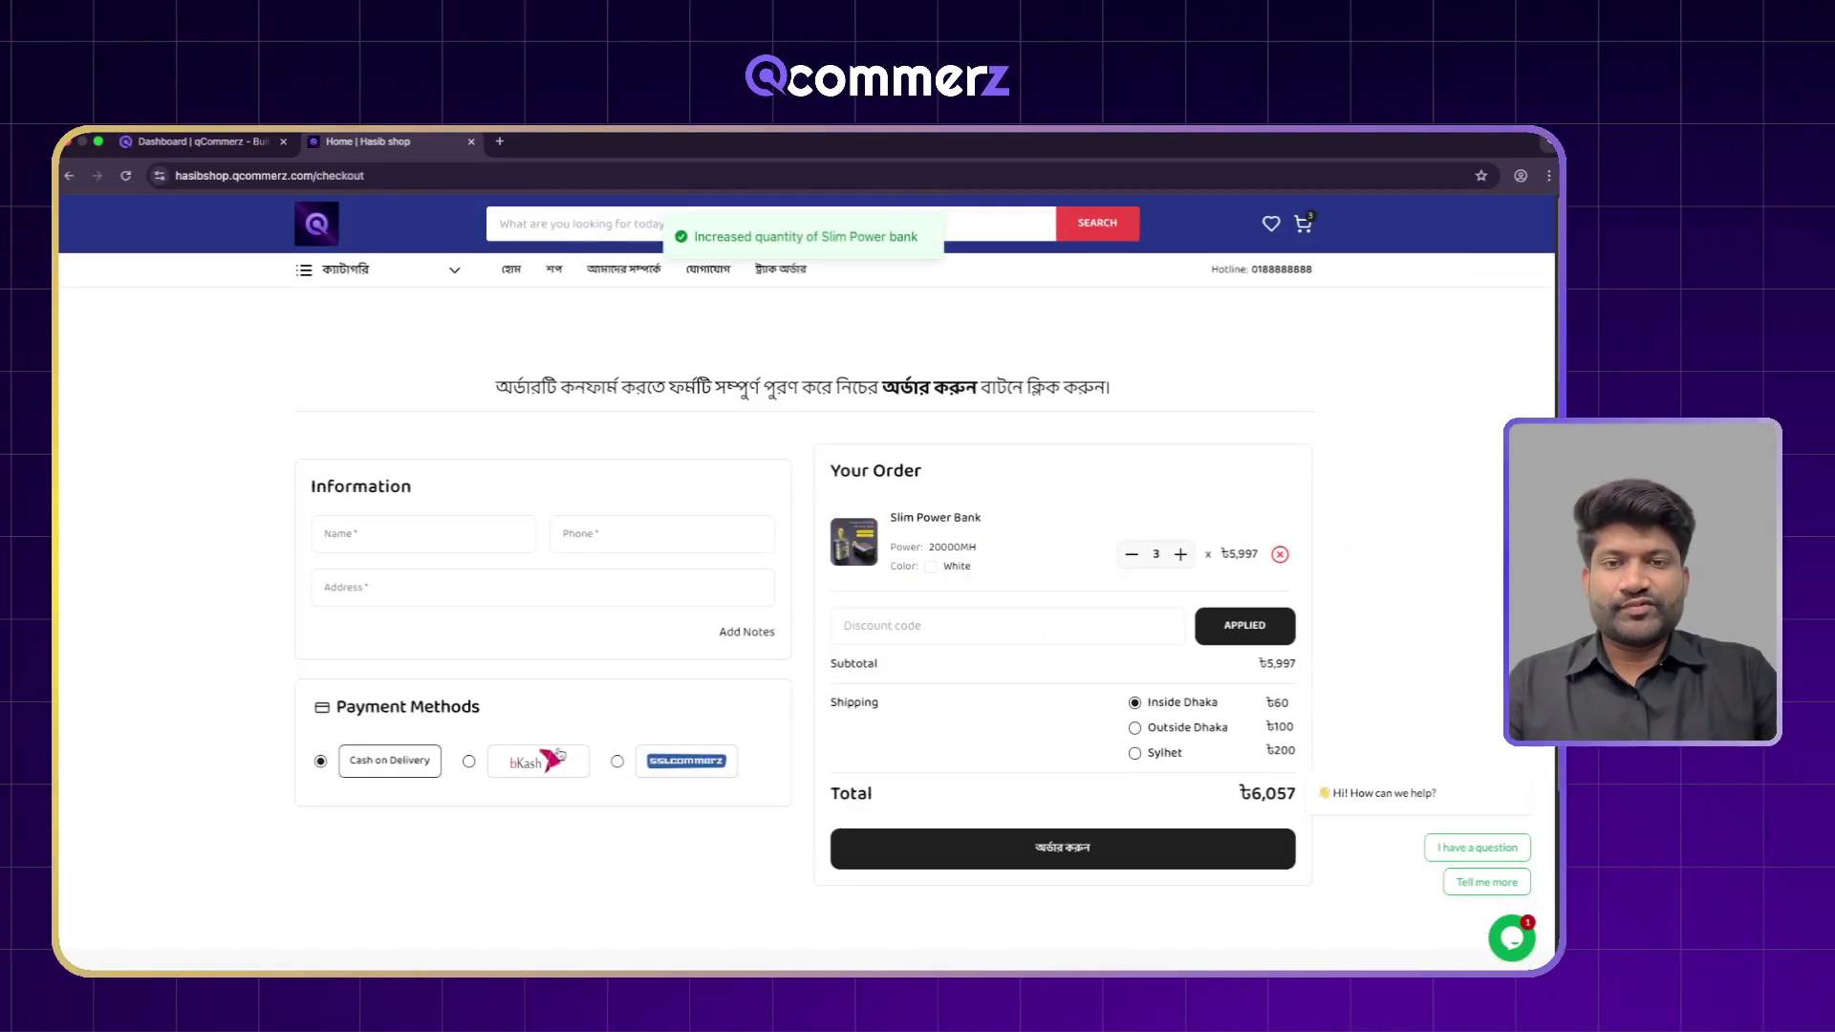
{"action": "left_click", "coordinate": [409, 533]}
{"action": "left_click", "coordinate": [415, 578]}
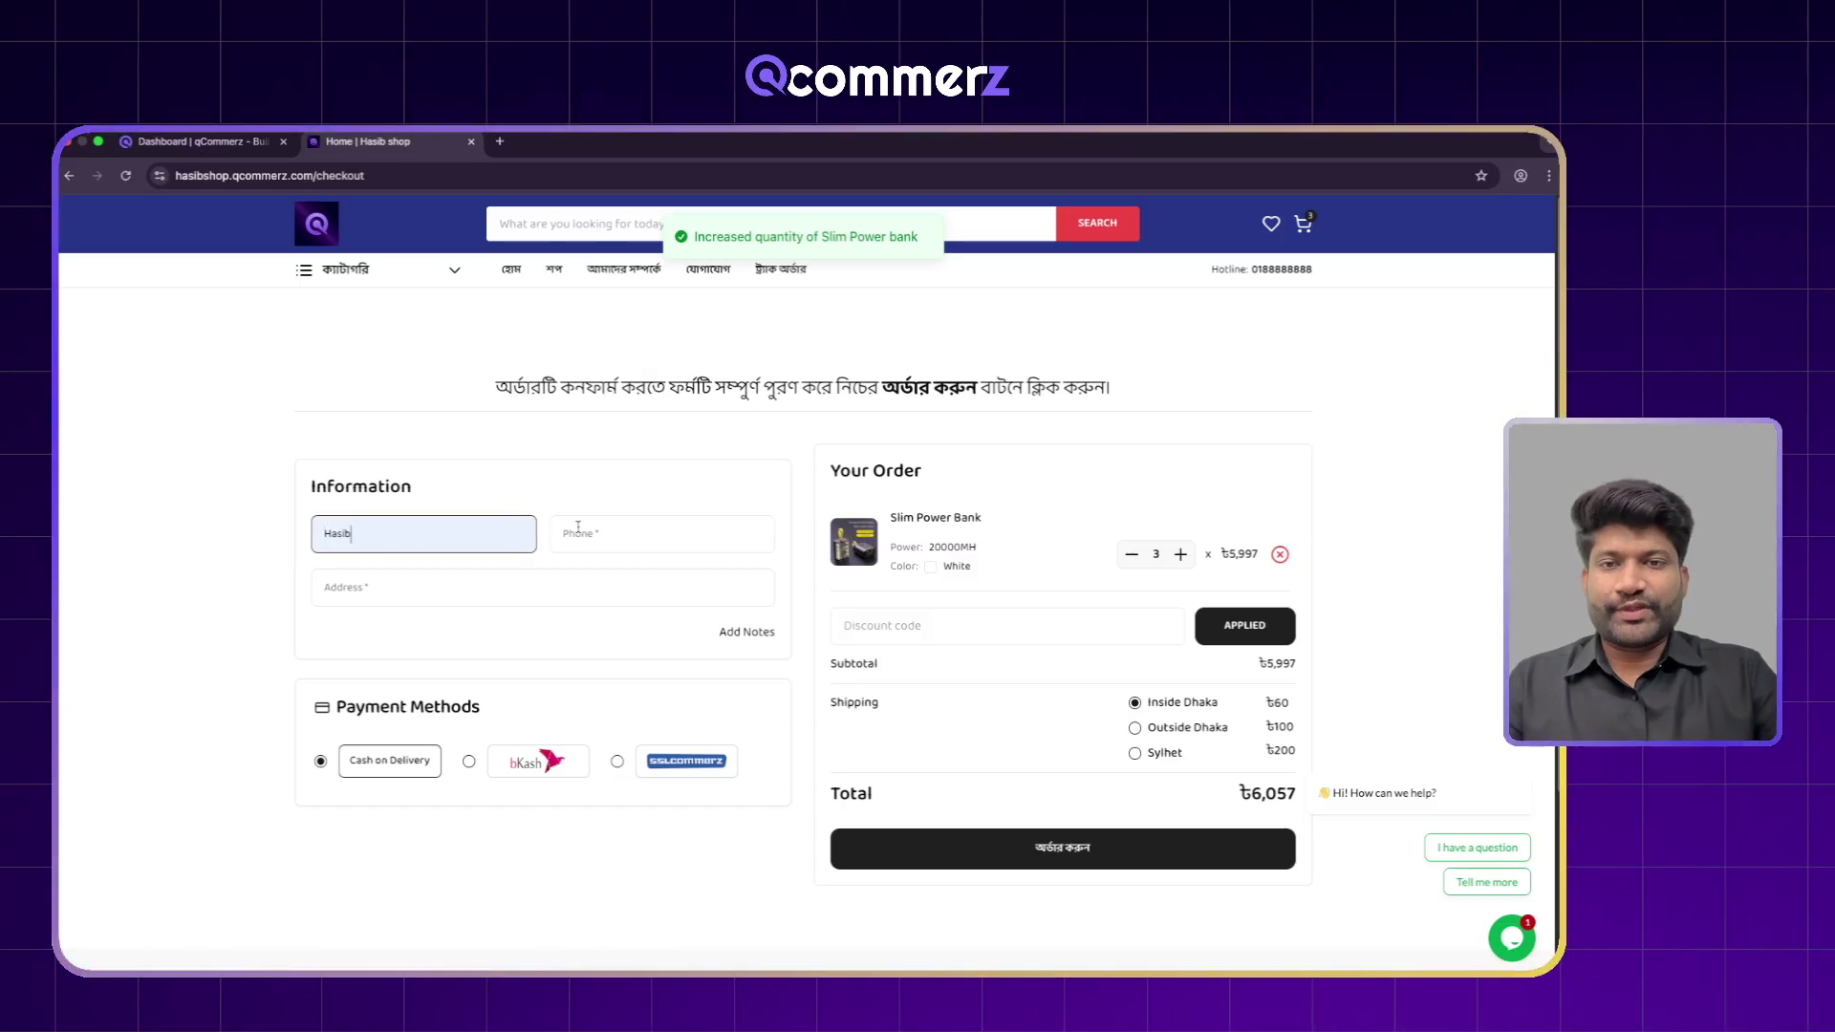
Fill in the customer's phone number and address at checkout, and submit the order
{"action": "left_click", "coordinate": [577, 531]}
{"action": "type", "text": "0170"}
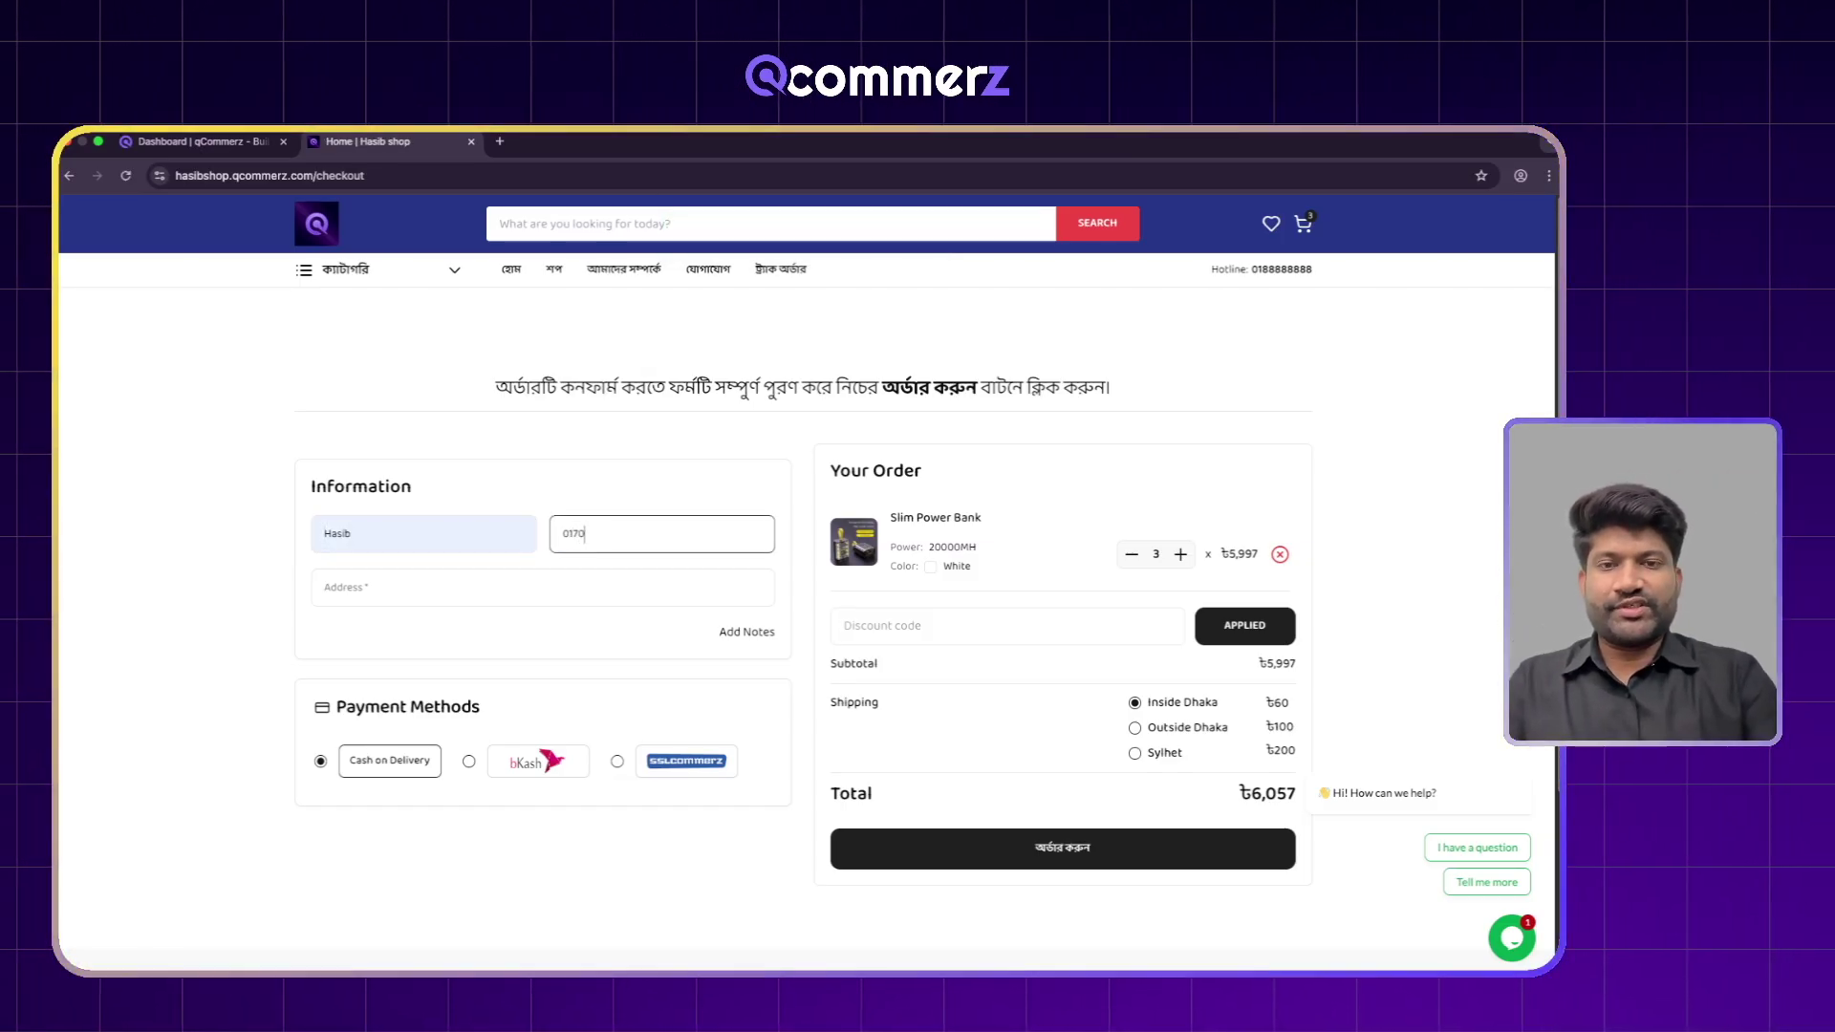
{"action": "type", "text": "0123456"}
{"action": "left_click", "coordinate": [542, 587]}
{"action": "type", "text": "Mirpur, Dhaka"}
{"action": "left_click", "coordinate": [432, 631]}
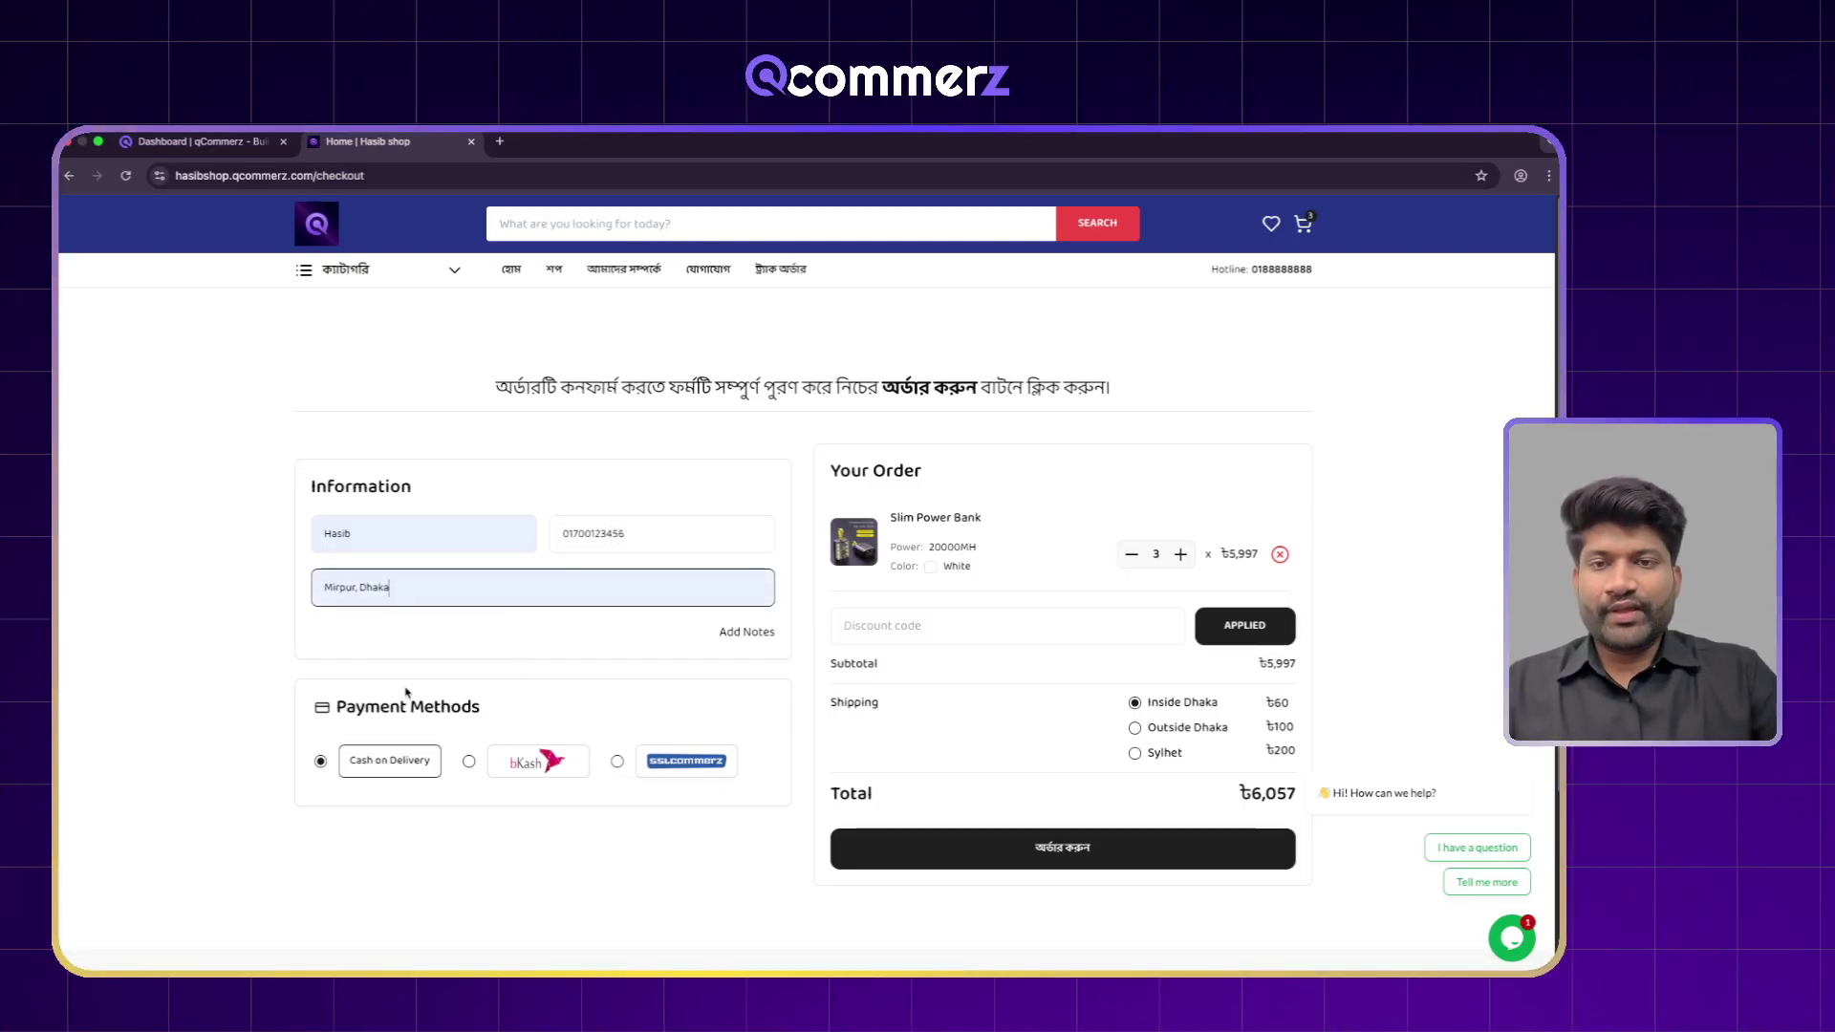
{"action": "left_click", "coordinate": [1171, 865]}
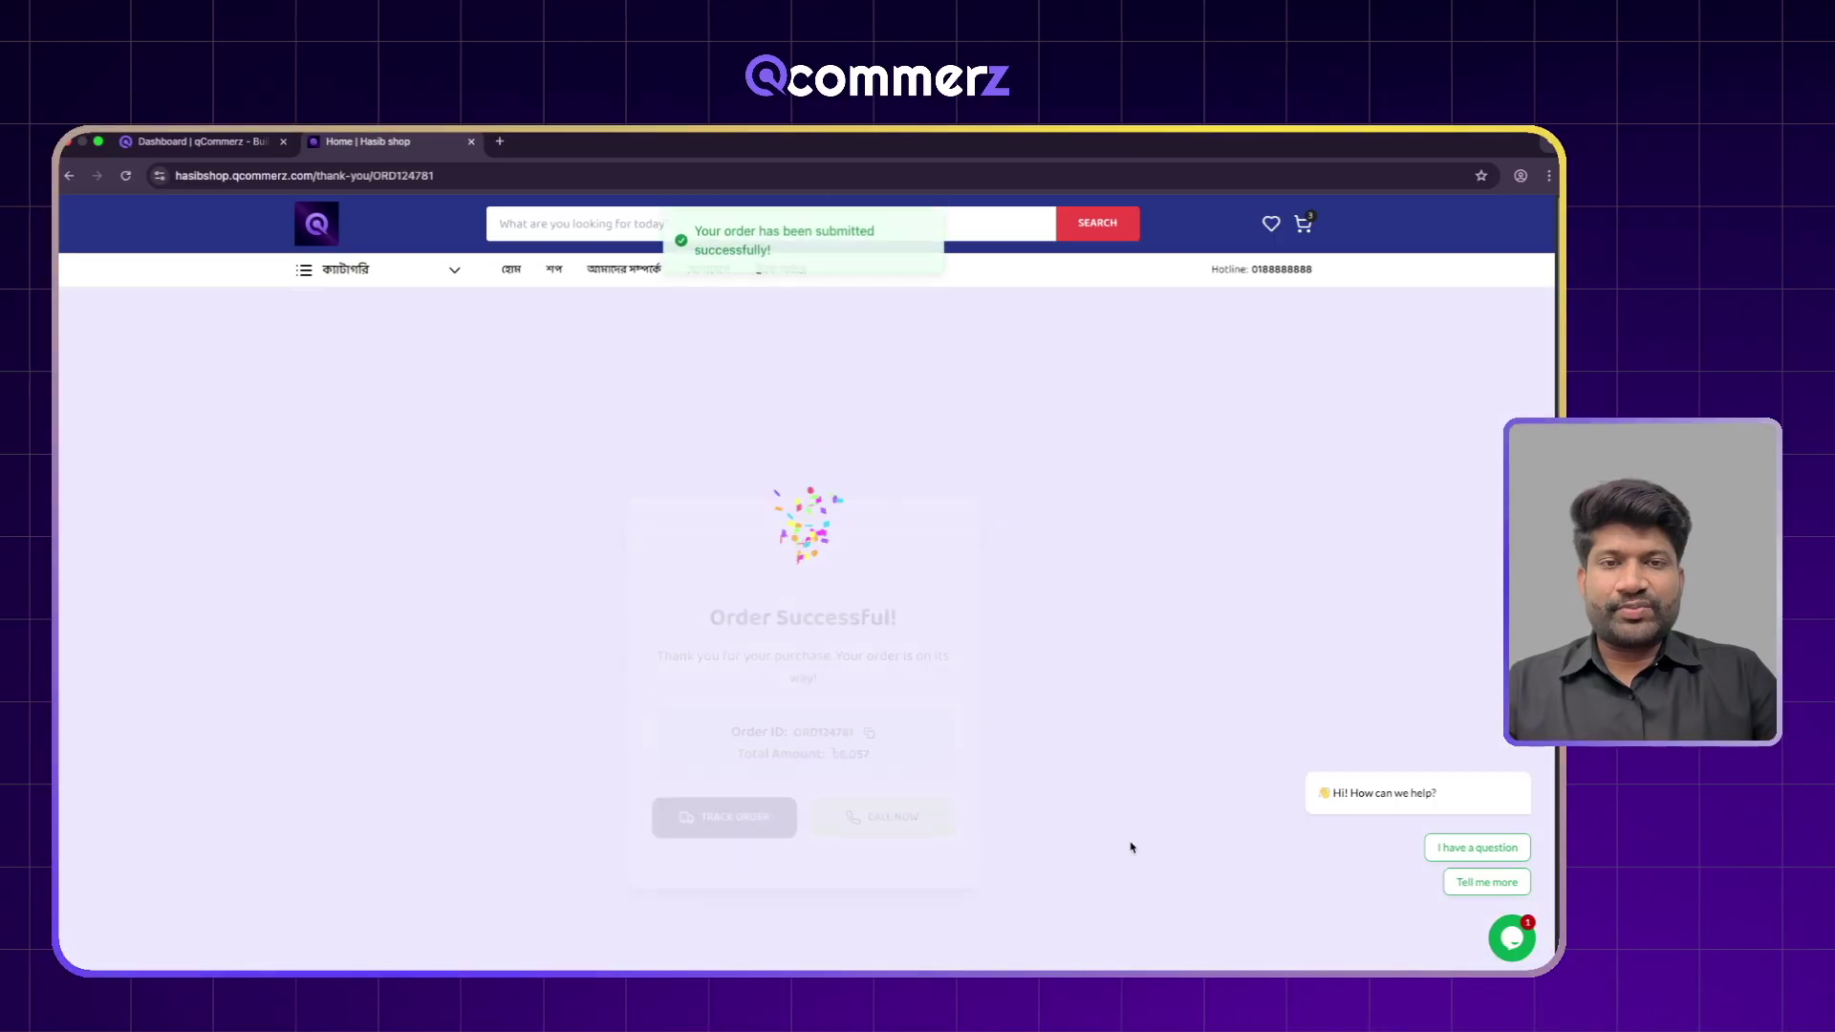
Switch to Telegram and read the new order notification in the qCommerzBot chat
{"action": "key", "text": "ctrl+Left"}
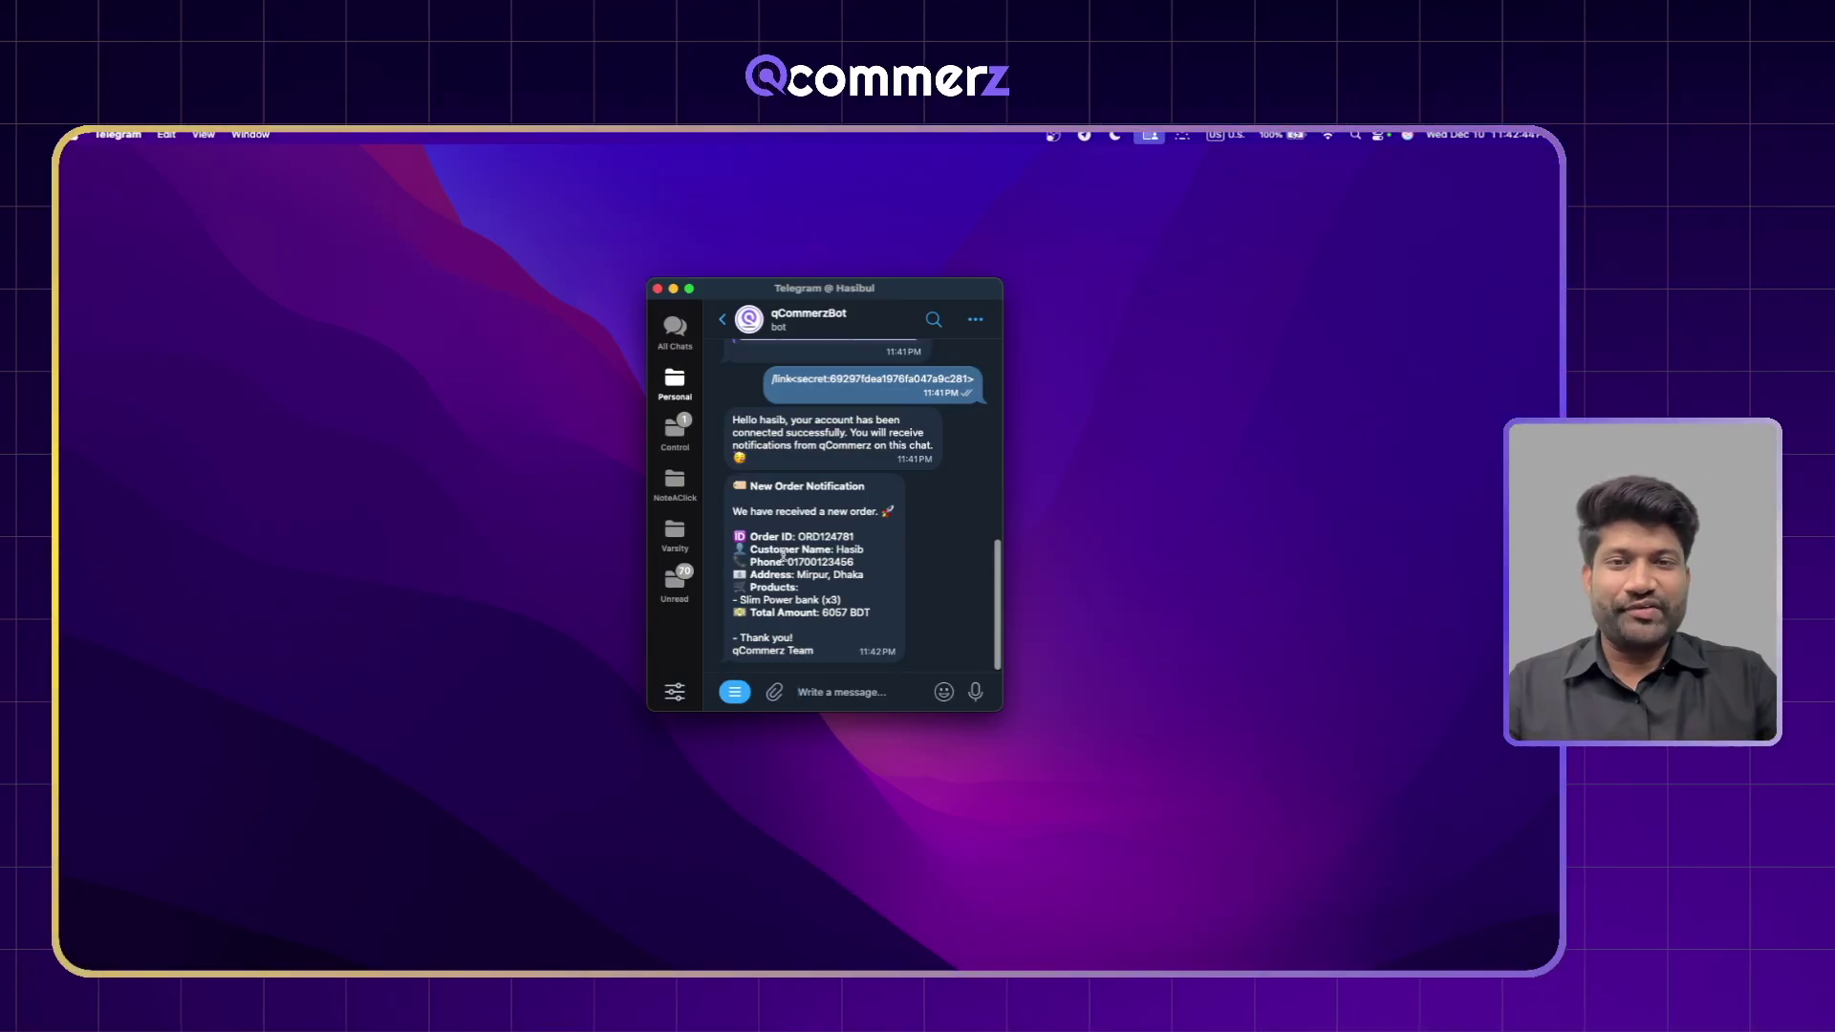
{"action": "scroll", "coordinate": [801, 602], "scroll_direction": "up", "scroll_amount": 10}
{"action": "scroll", "coordinate": [801, 606], "scroll_direction": "down", "scroll_amount": 10}
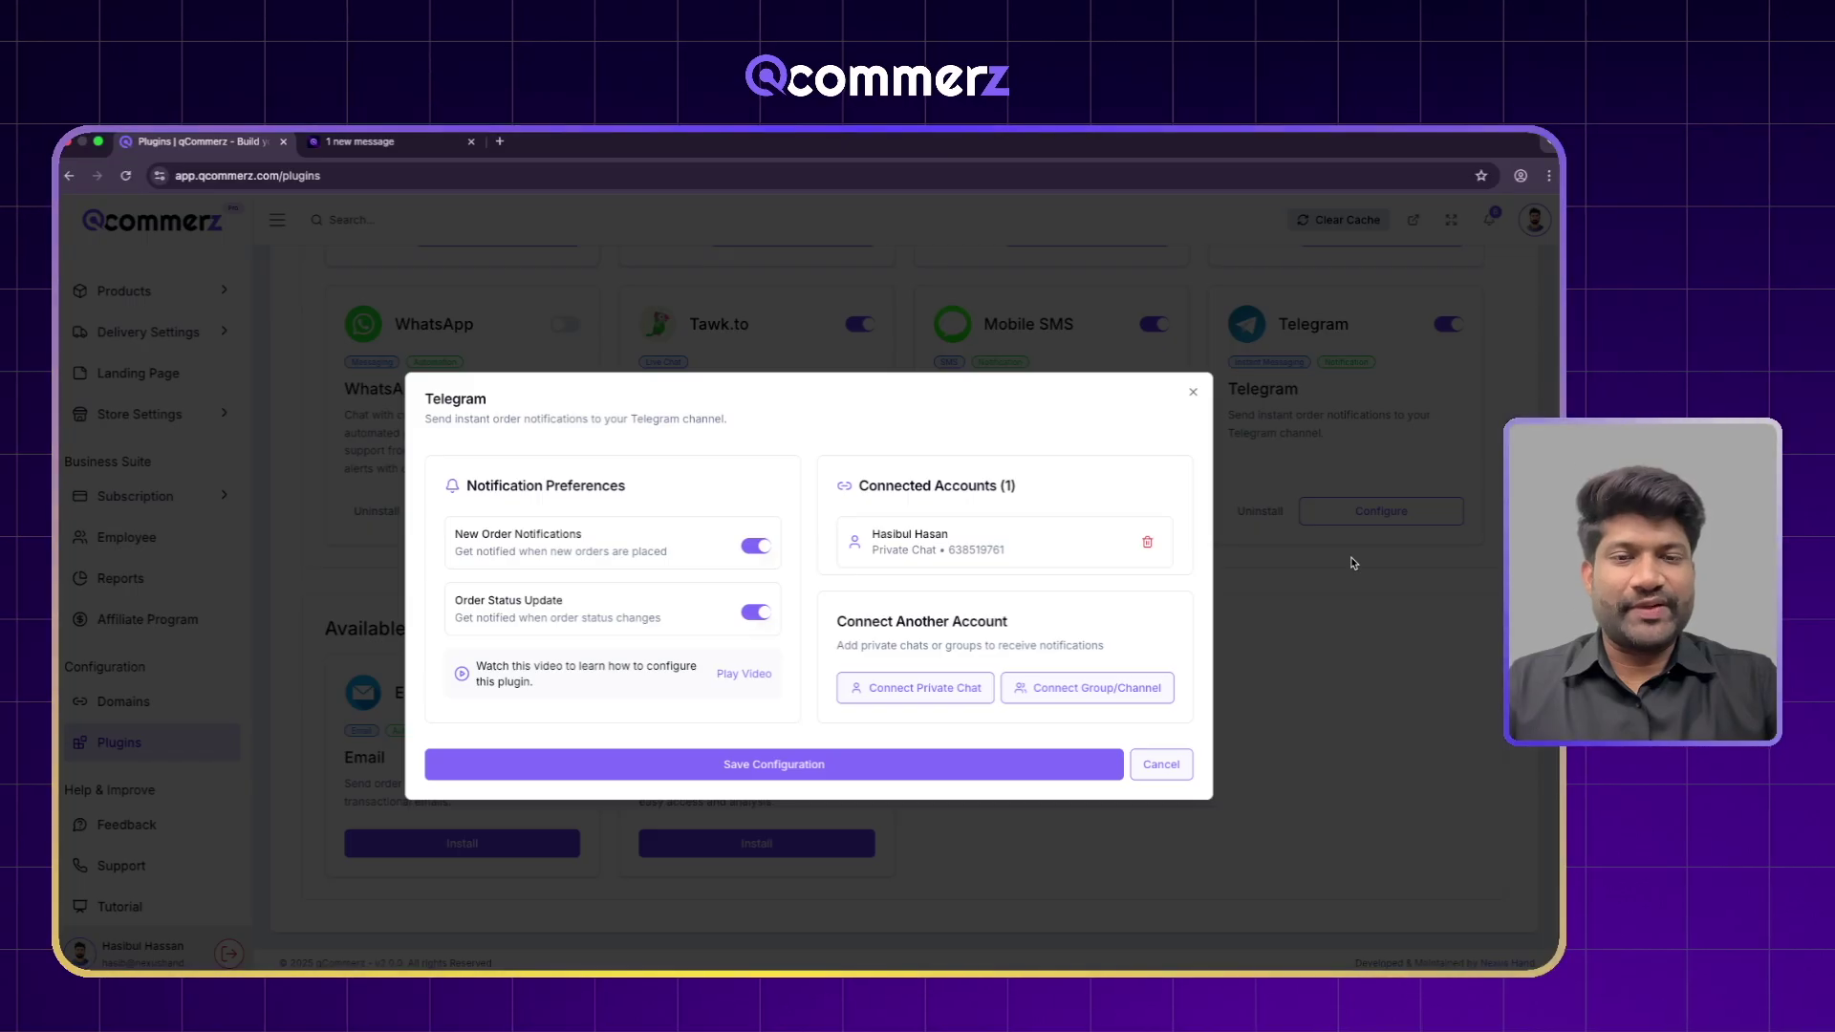
Switch to Telegram, view qCommerzBot's available slash commands without sending one, and return to the Telegram configuration in the browser
{"action": "key", "text": "ctrl+Left"}
{"action": "type", "text": "/"}
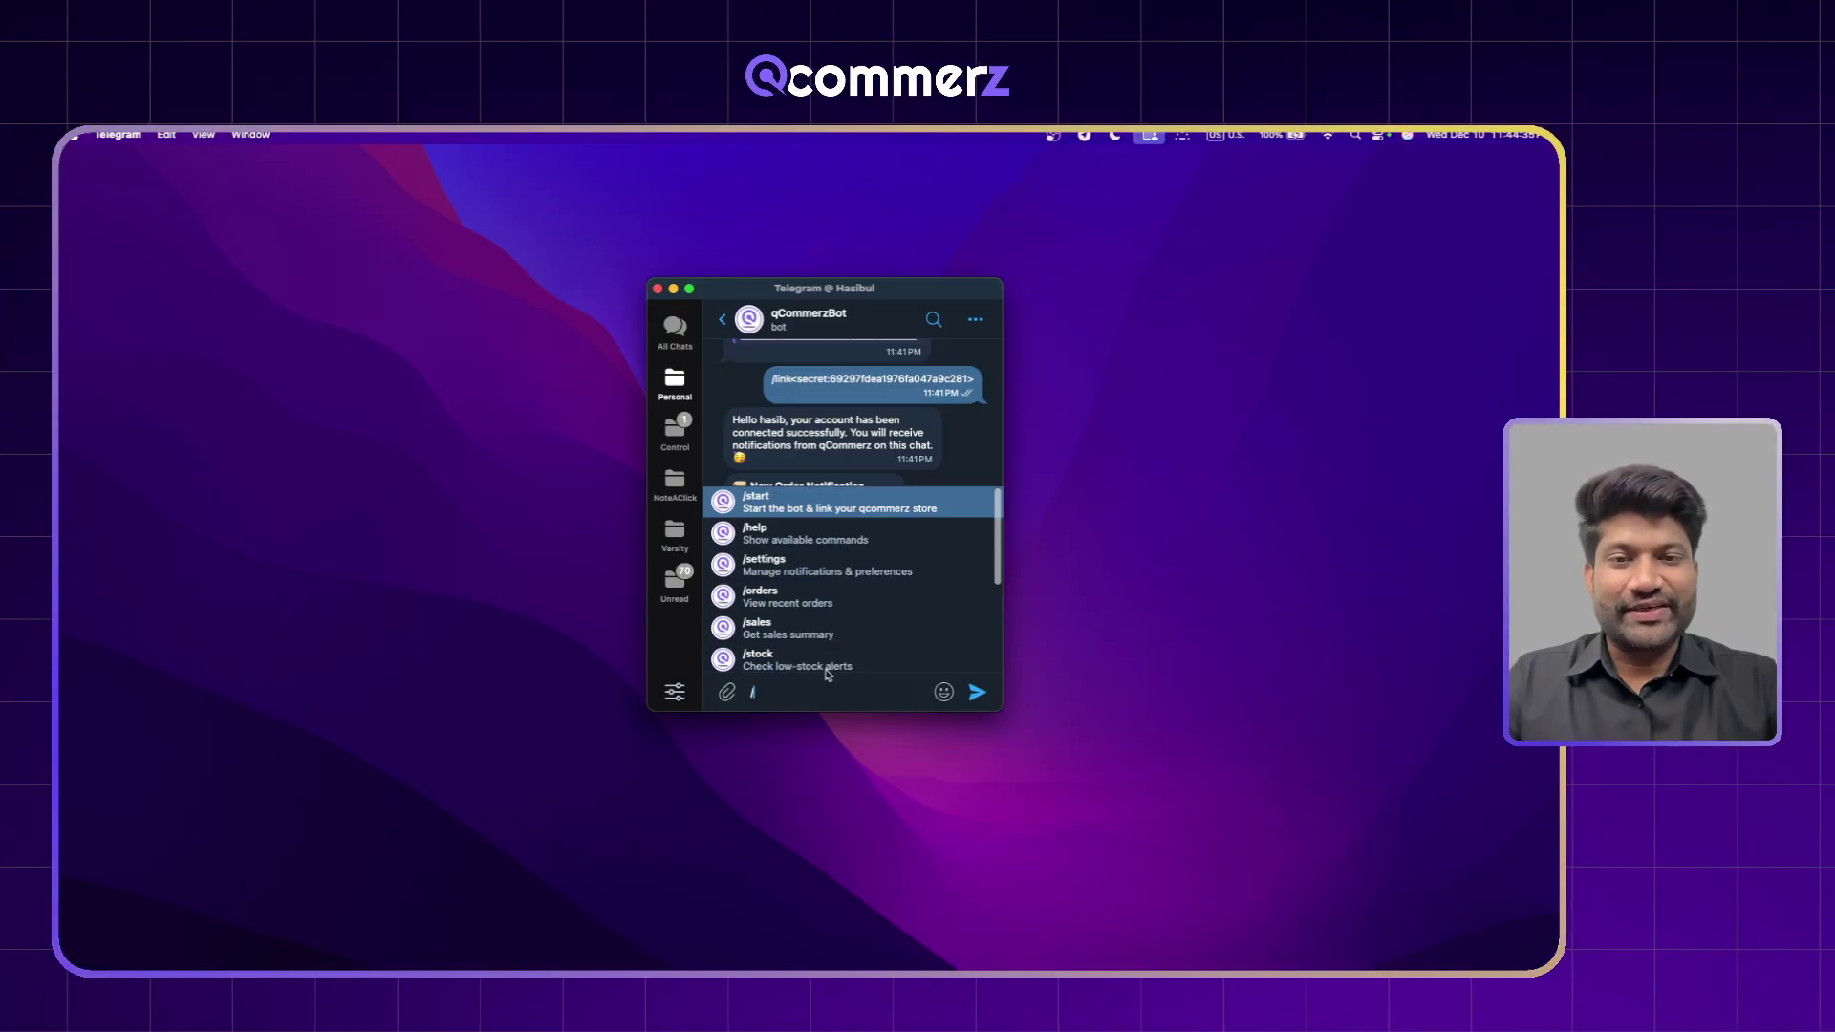
{"action": "key", "text": "BackSpace"}
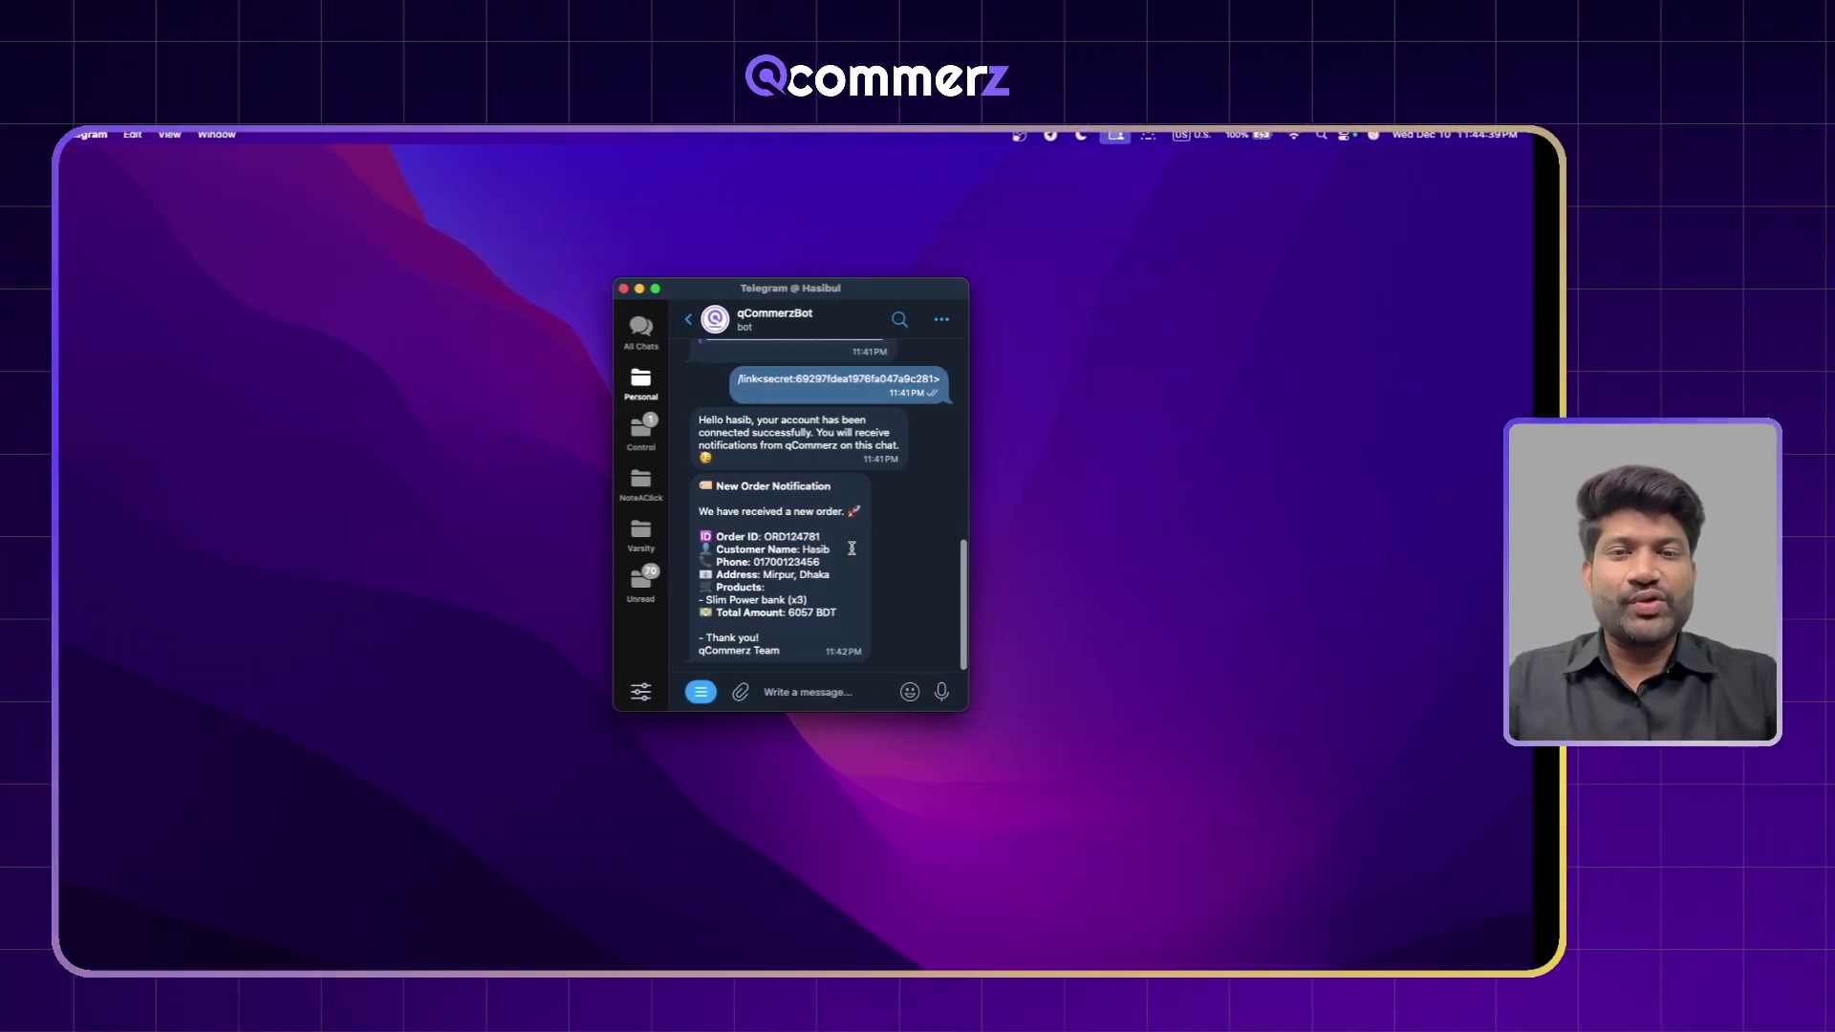
{"action": "key", "text": "ctrl+Right"}
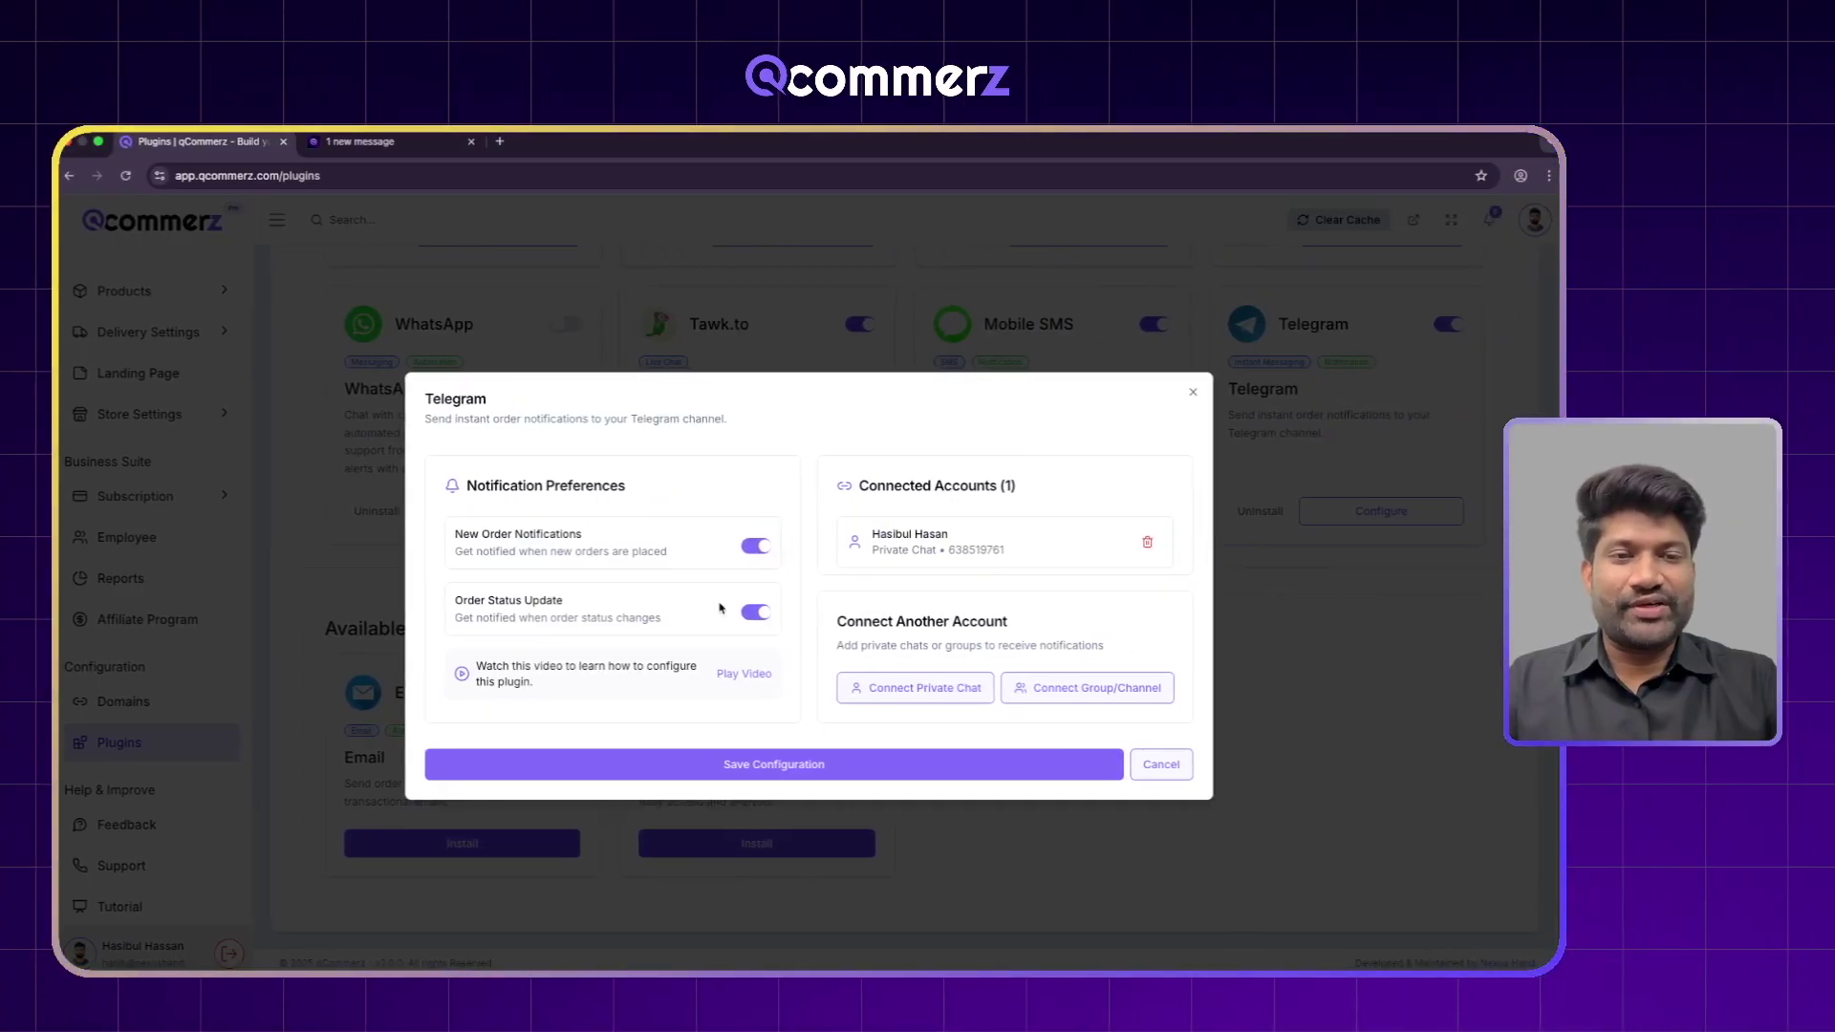